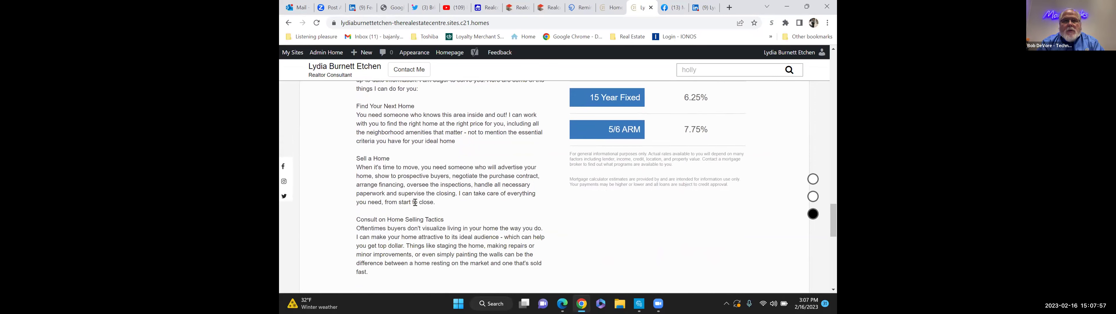
Review the public homepage's About Me, Sample Mortgage Rates, Custom Search and Featured Properties sections, up to the banner
scroll(415, 203, up, 3)
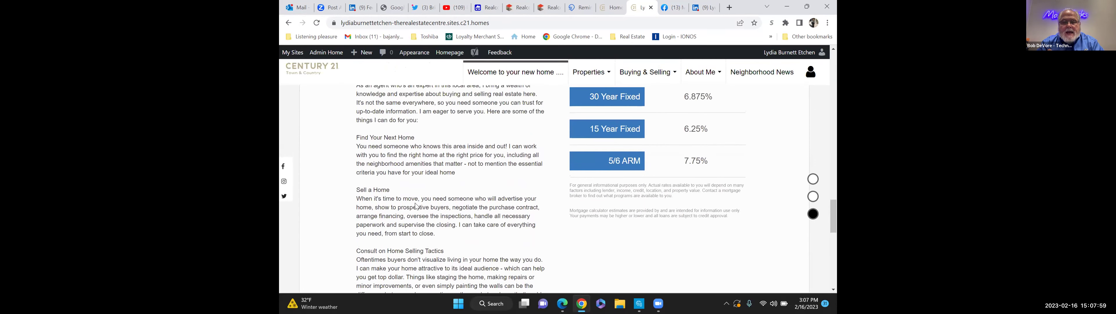
scroll(415, 203, up, 1)
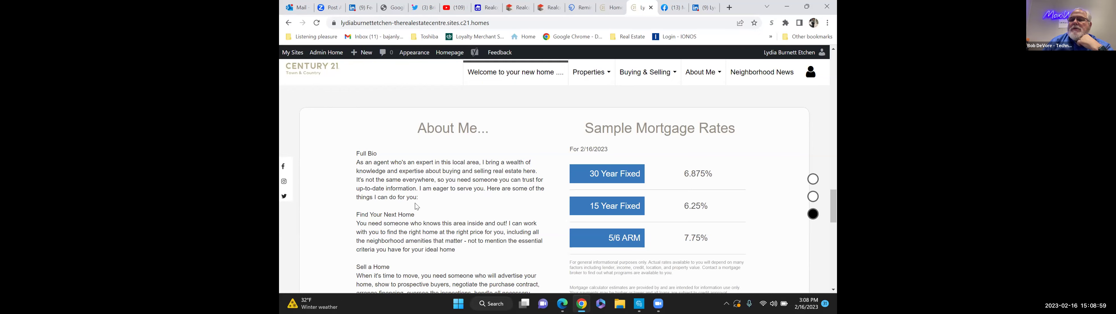
scroll(417, 206, down, 3)
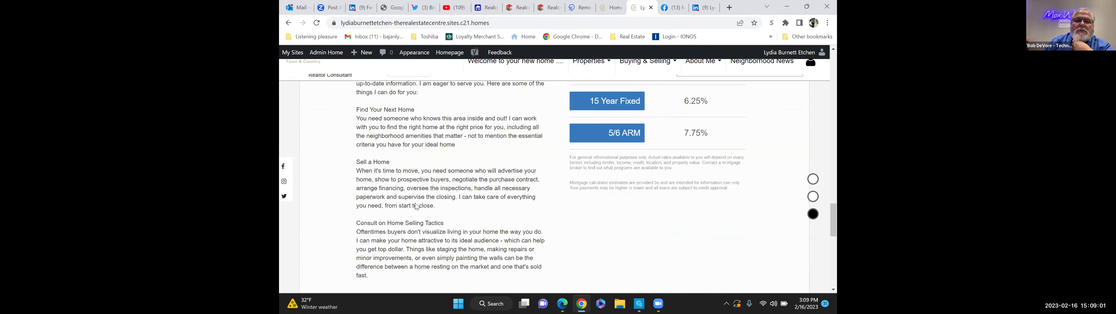
scroll(416, 202, down, 2)
scroll(416, 203, up, 5)
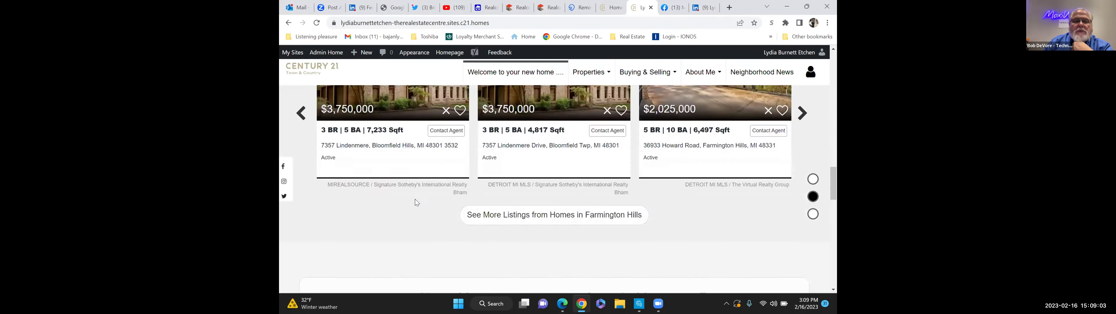
scroll(415, 204, down, 3)
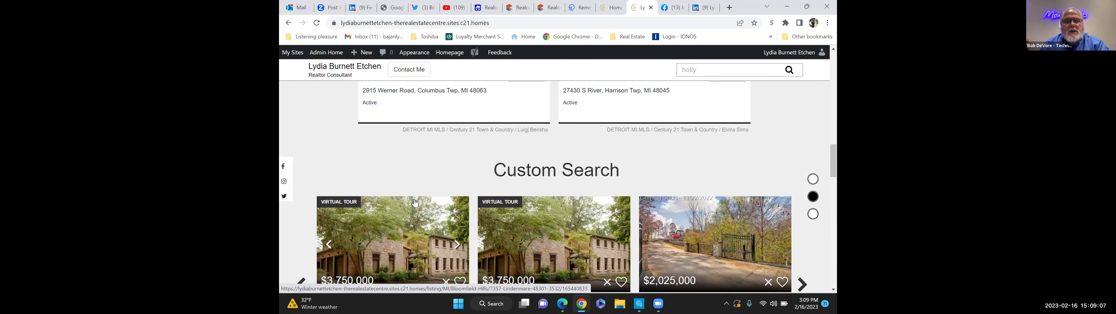
scroll(415, 202, down, 1)
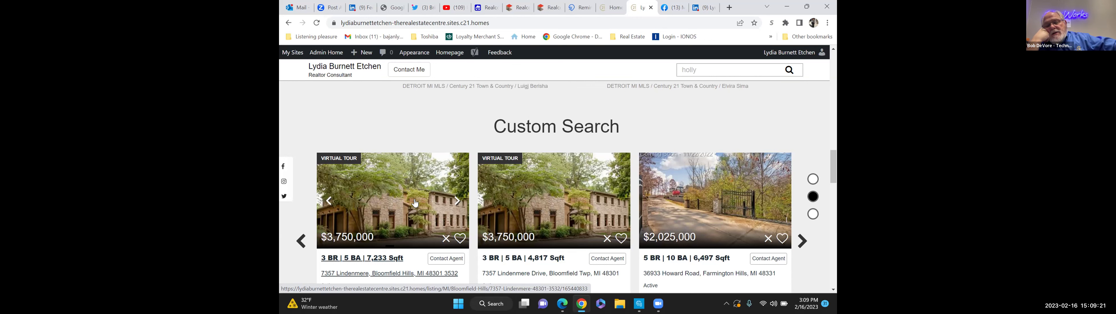
scroll(415, 201, down, 2)
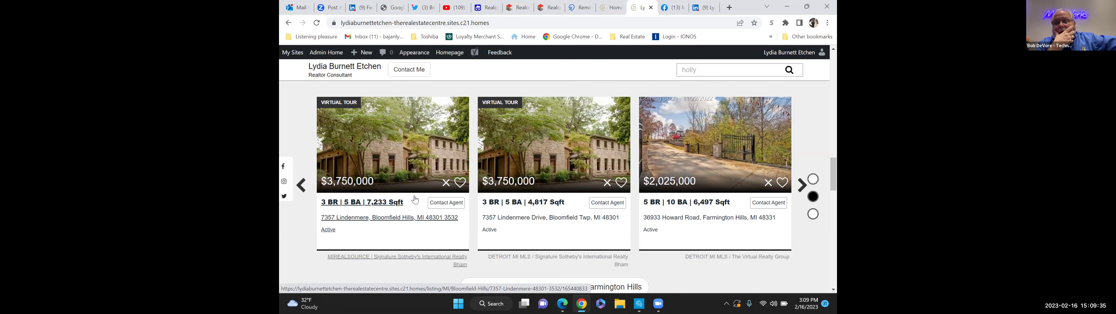
scroll(415, 200, up, 1)
scroll(415, 200, up, 1)
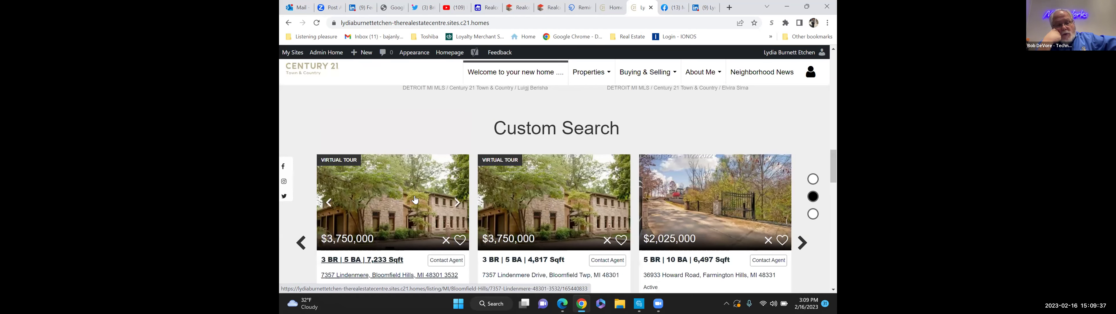
scroll(415, 200, up, 5)
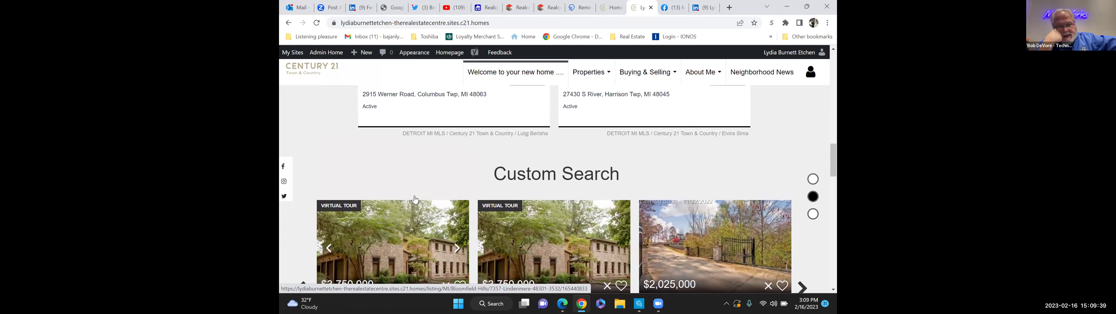
scroll(415, 200, up, 12)
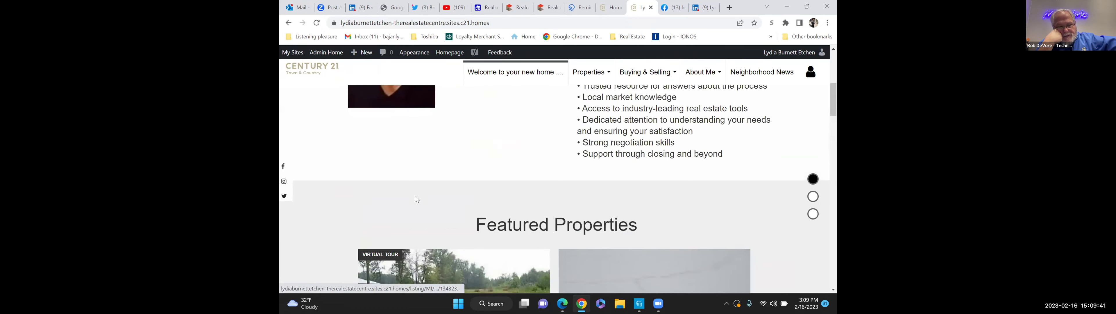
scroll(416, 199, up, 1)
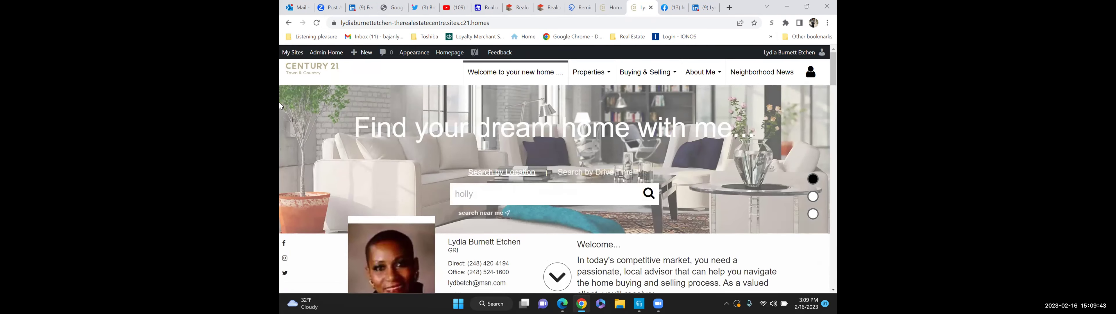
Go to the website's admin area and bring up the Homepage settings for editing
click(296, 54)
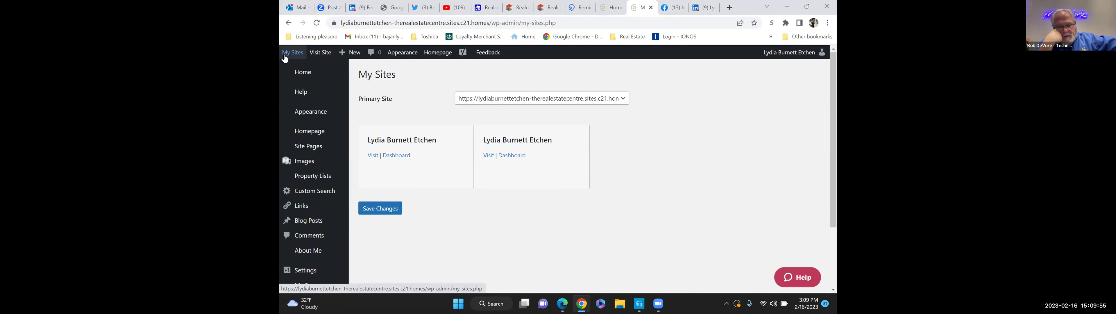
click(303, 73)
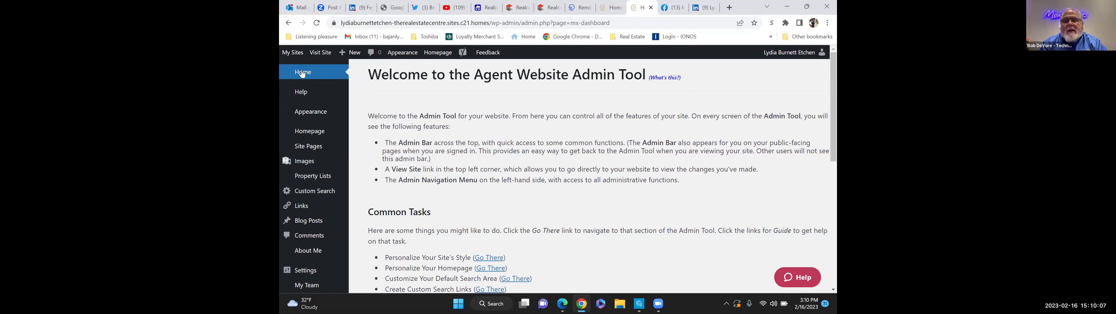
click(308, 132)
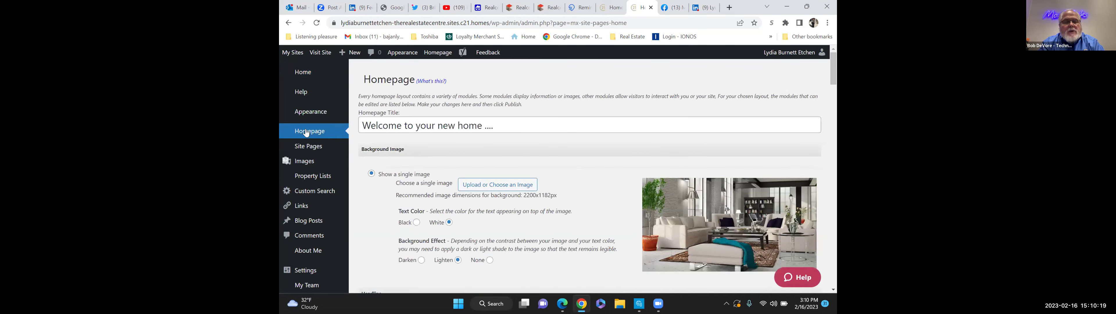
Fill in the empty Title in the homepage's Profile Settings with "Realtor"
scroll(379, 162, down, 2)
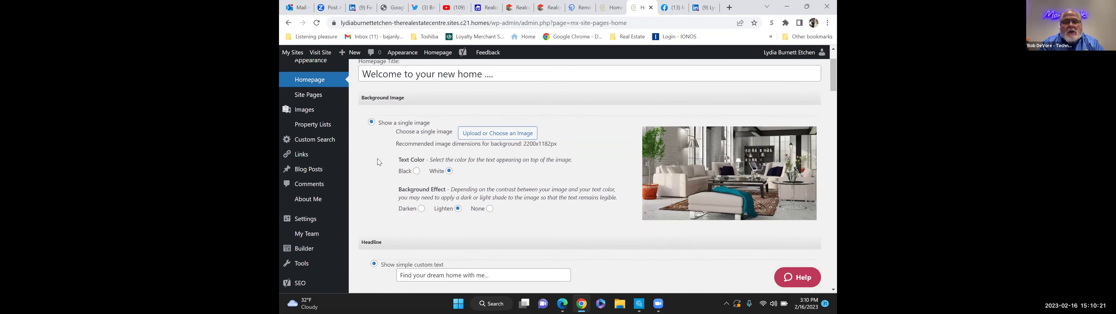
scroll(379, 162, down, 1)
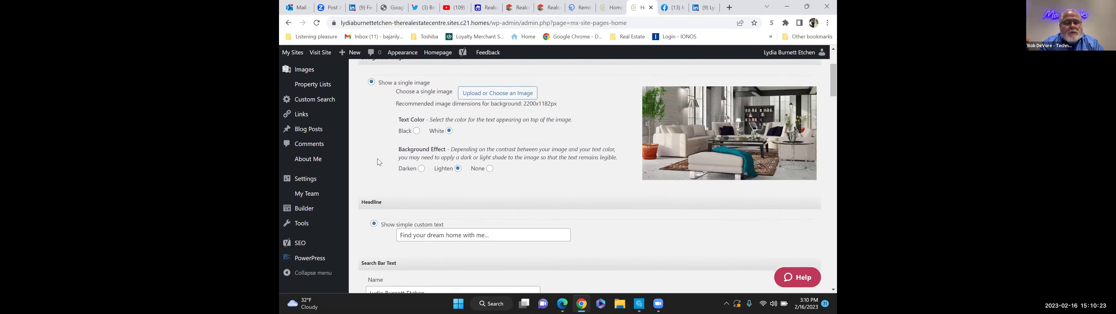
scroll(379, 162, down, 2)
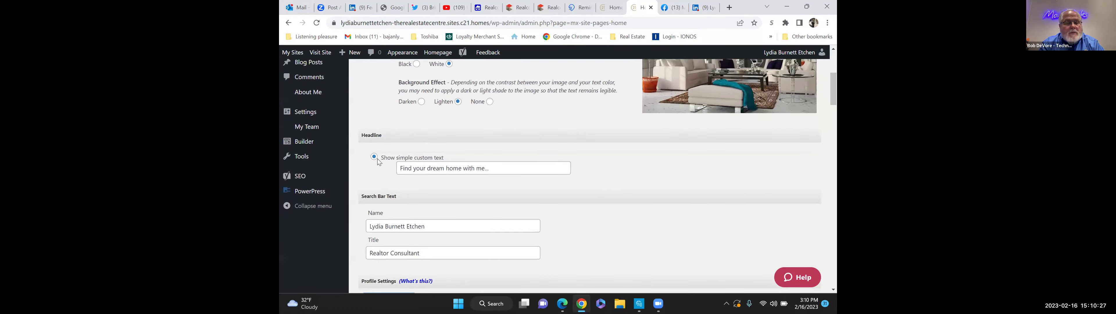
scroll(379, 162, down, 3)
scroll(379, 160, down, 6)
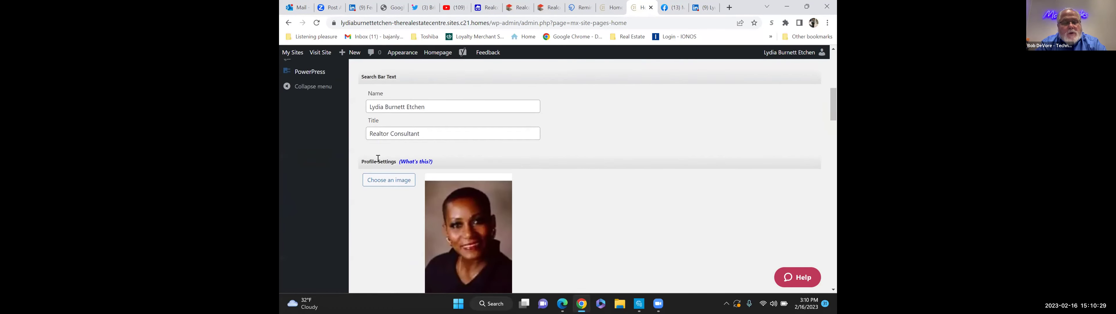
scroll(379, 163, down, 2)
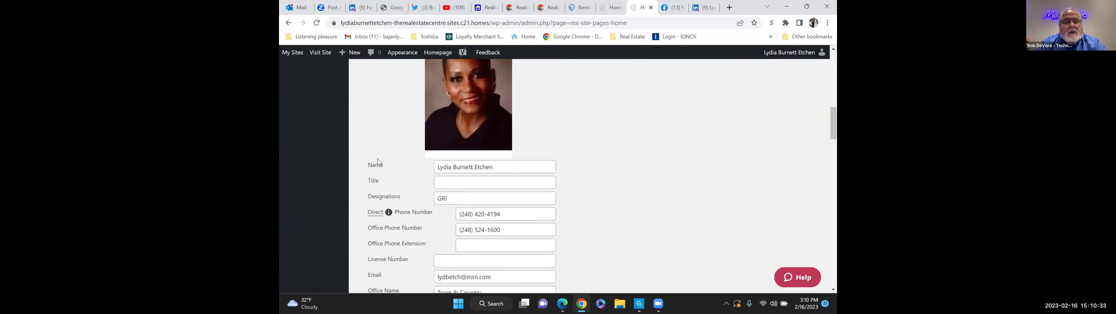
click(441, 183)
text(R)
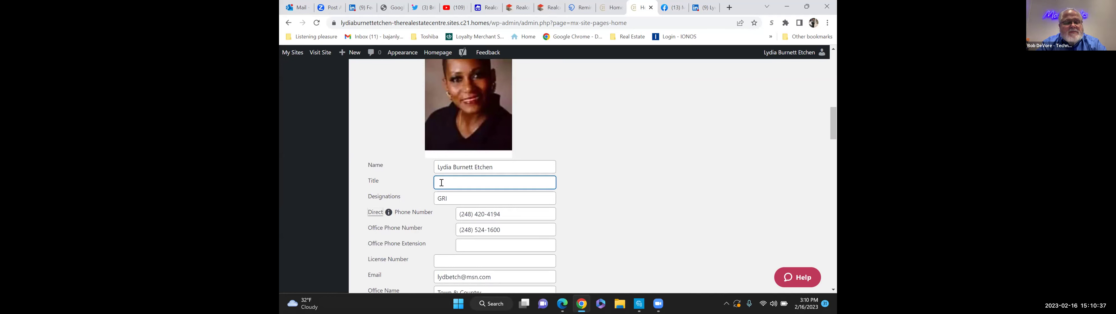
text(ealtor)
Add "CENTURY 21" in front of the office name in the profile so it reads "CENTURY 21 Town & Country"
scroll(526, 256, down, 2)
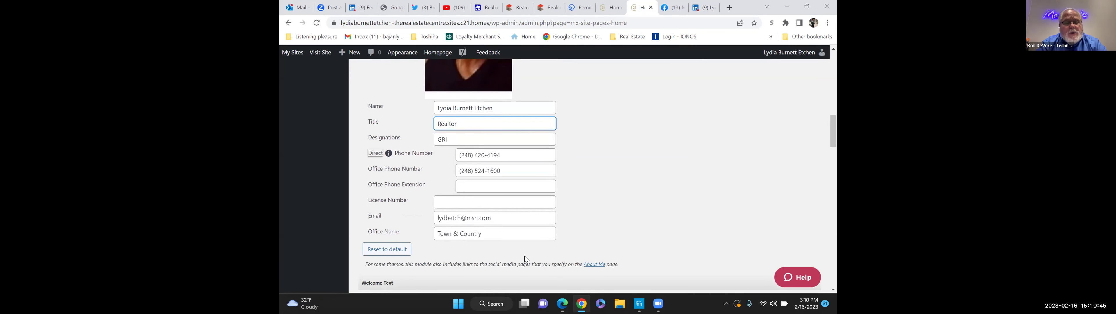
scroll(525, 256, down, 3)
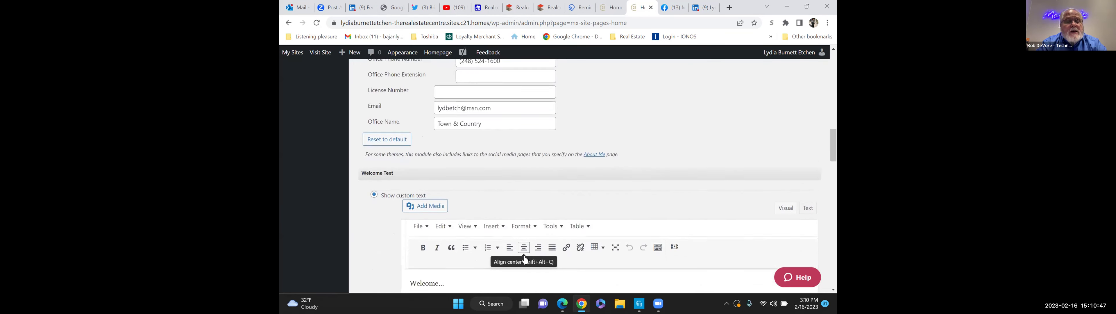
scroll(524, 259, down, 2)
scroll(525, 255, up, 3)
scroll(525, 256, up, 3)
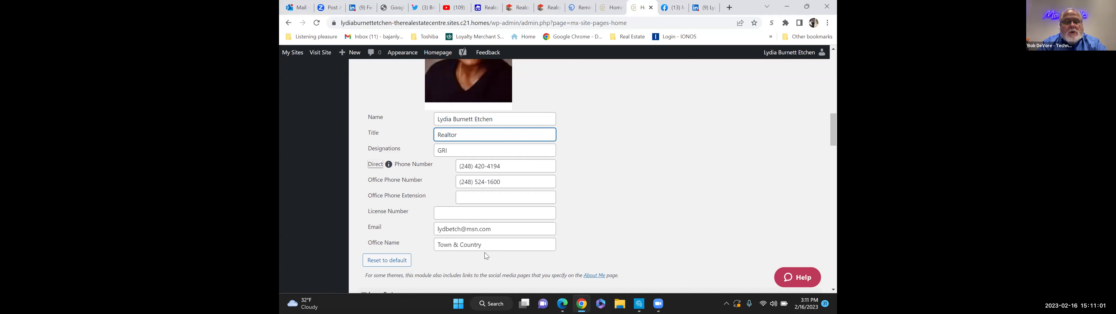
click(439, 244)
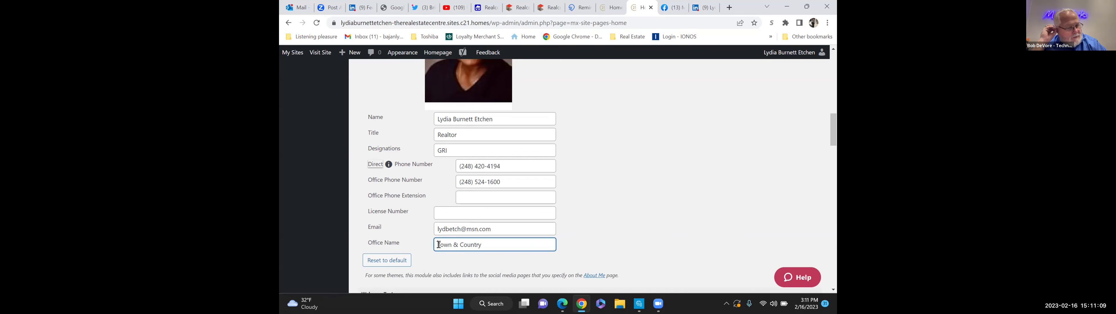
text(CENTURY)
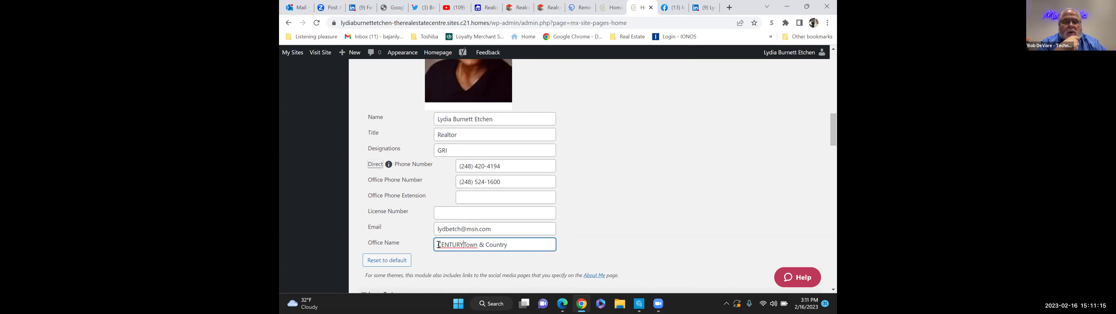
text(1)
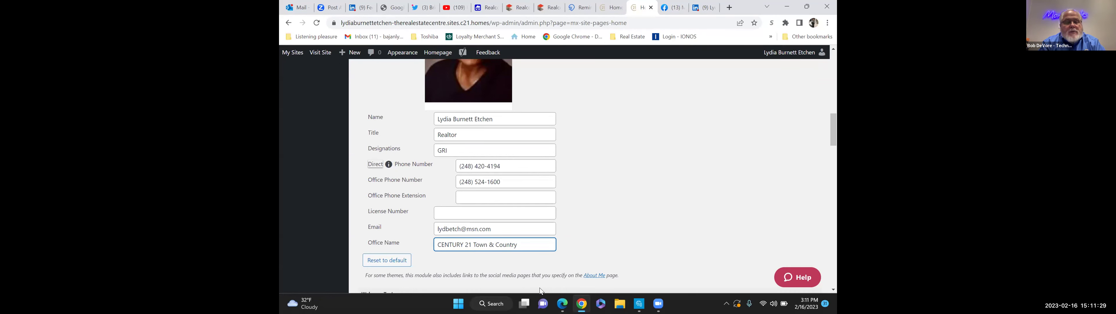
Set the property list of the Featured Properties Module to Featured Properties
scroll(541, 290, down, 3)
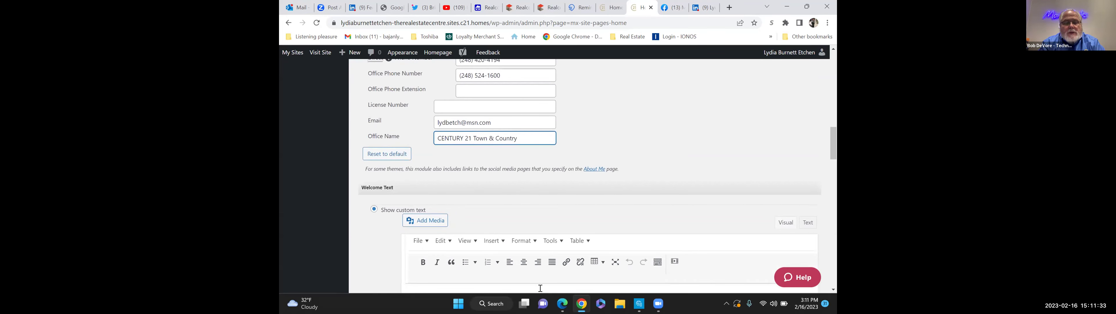
scroll(540, 288, down, 4)
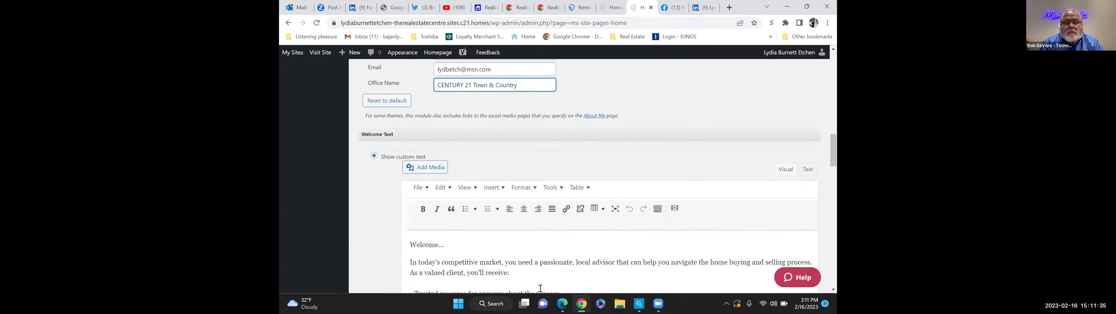
scroll(540, 288, down, 3)
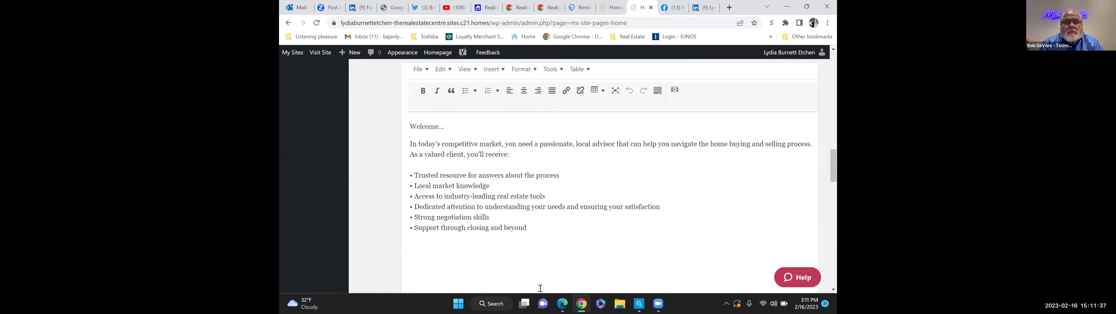
scroll(541, 291, down, 2)
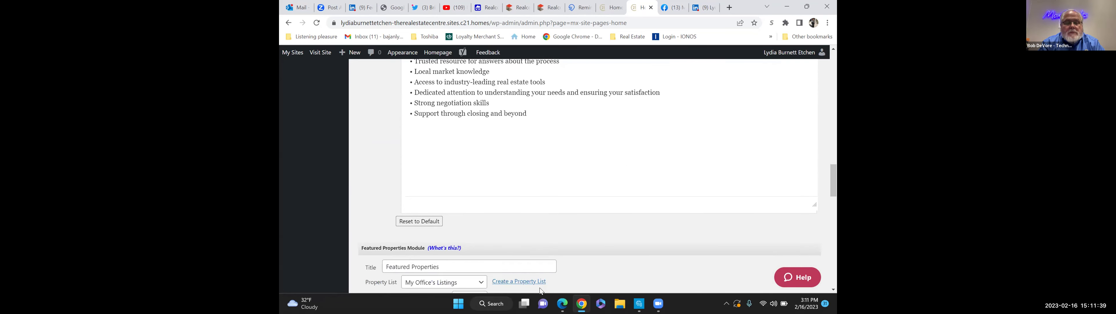
scroll(541, 291, down, 1)
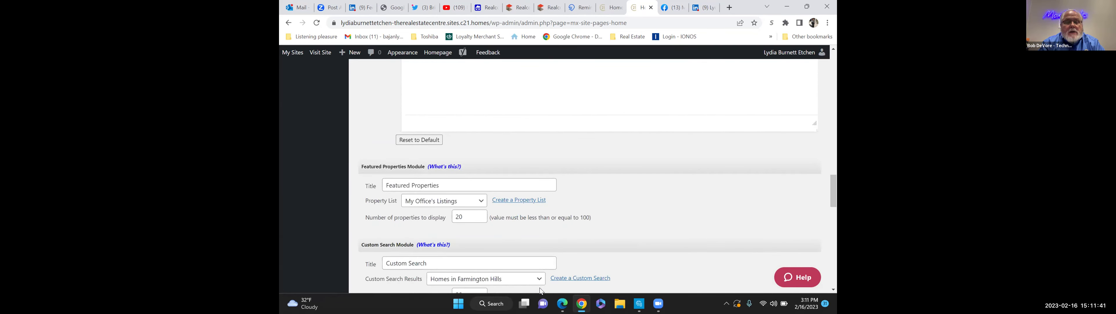
scroll(541, 291, up, 1)
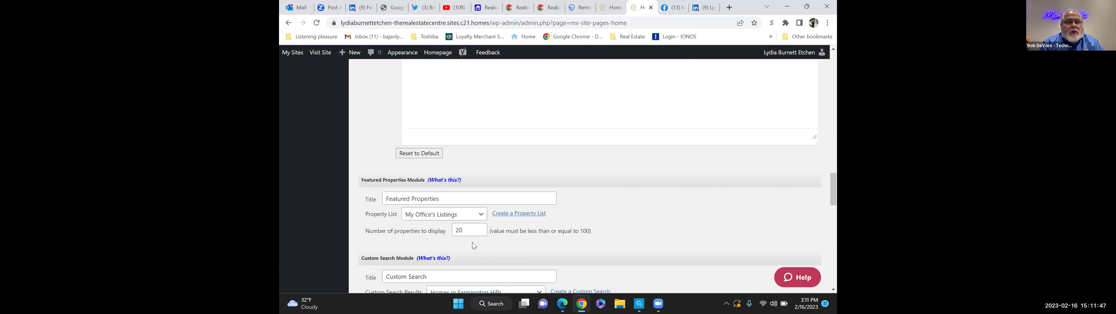
click(481, 217)
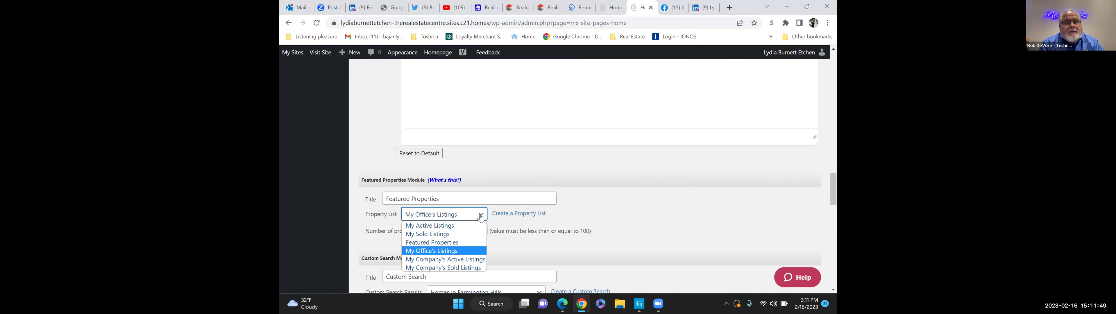
click(460, 243)
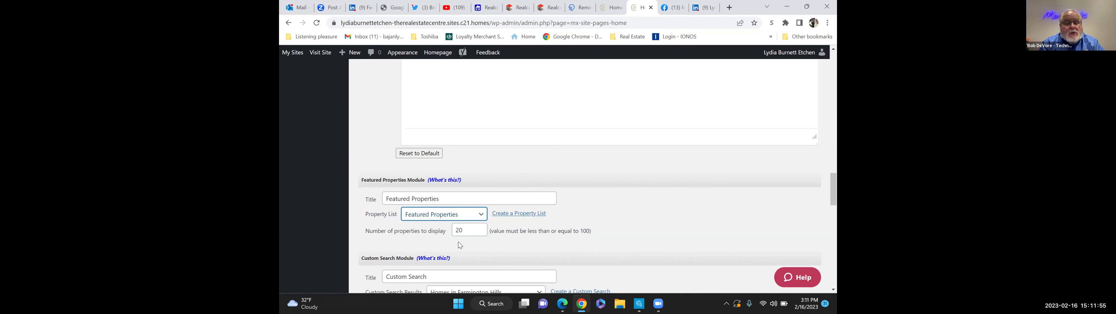
scroll(460, 245, down, 2)
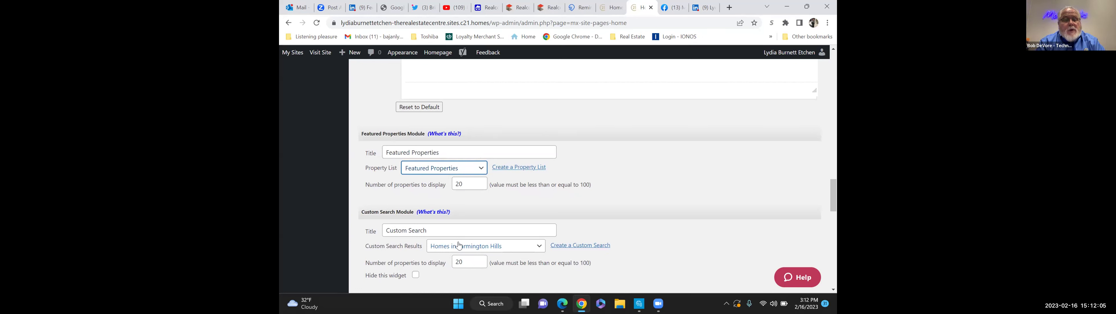
Change the title of the Custom Search Module to "Homes in Farmington Hills"
click(433, 229)
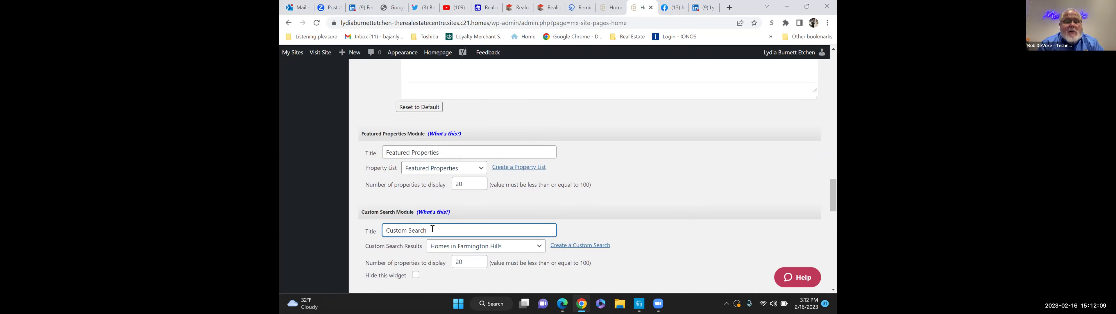
key(BackSpace)
key(BackSpace)
key(BackSpace)
key(BackSpace)
key(BackSpace)
key(BackSpace)
key(BackSpace)
key(BackSpace)
key(BackSpace)
key(BackSpace)
key(BackSpace)
key(BackSpace)
key(BackSpace)
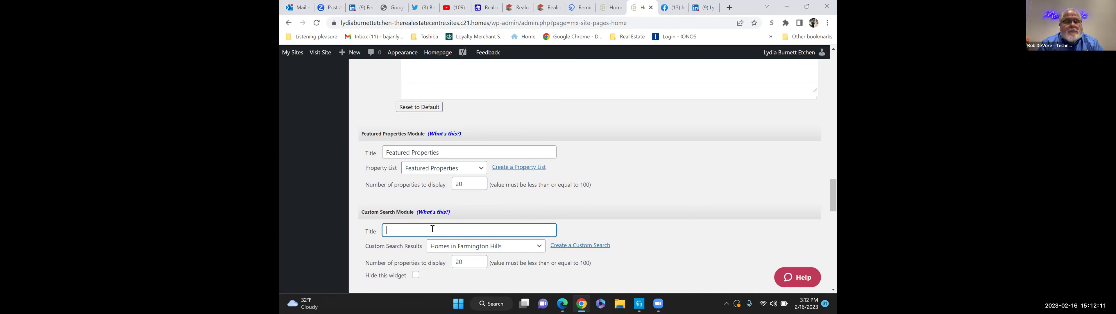
text(Homes in Farmington Hills)
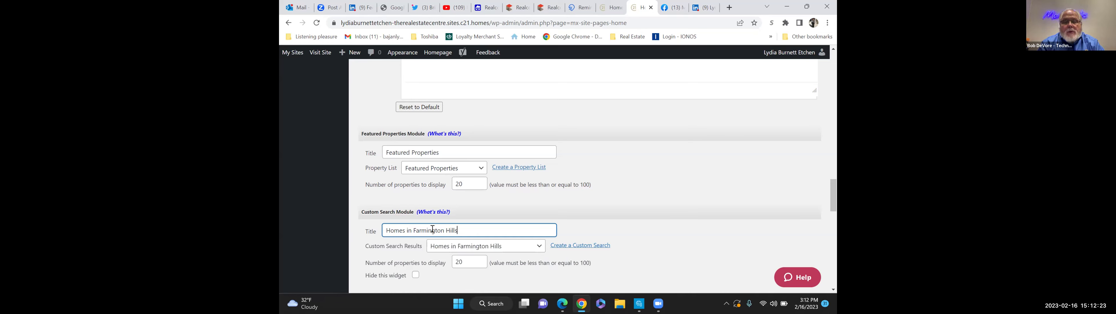
Publish the homepage changes and open the About Me settings
scroll(433, 228, down, 2)
scroll(434, 233, down, 4)
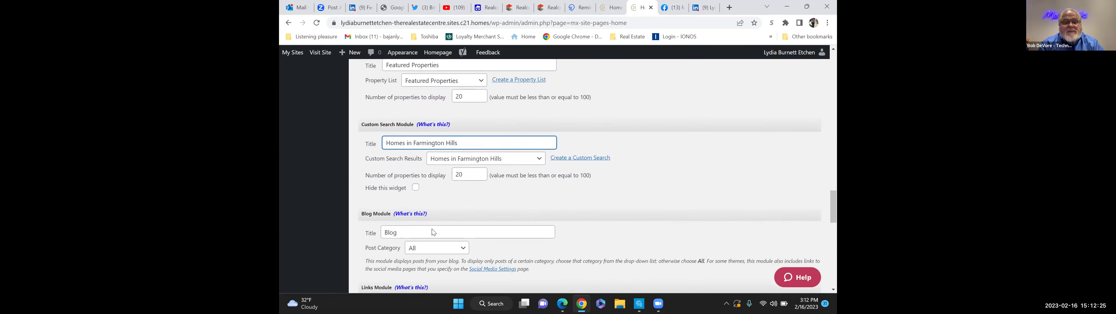
scroll(433, 233, down, 4)
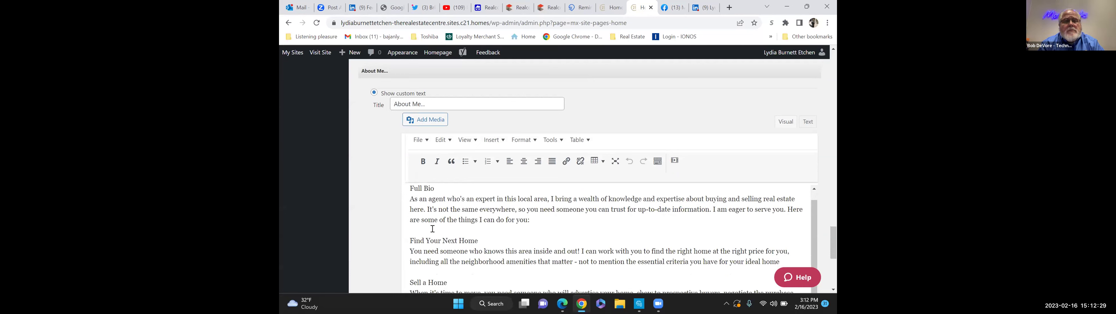
scroll(433, 229, down, 5)
scroll(433, 229, down, 1)
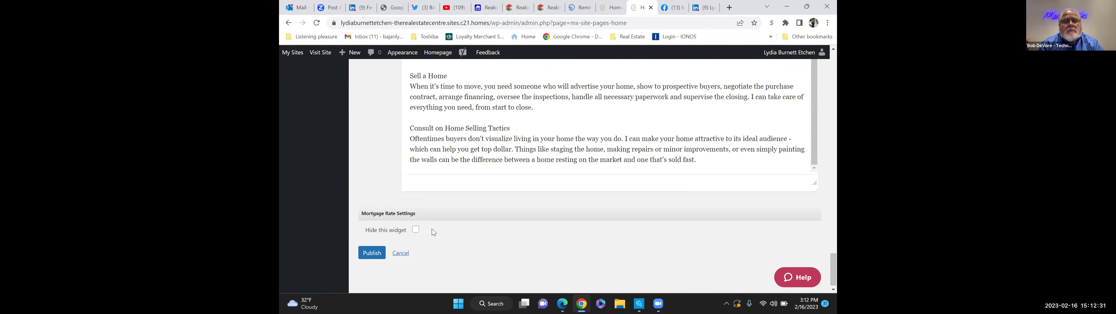
click(369, 250)
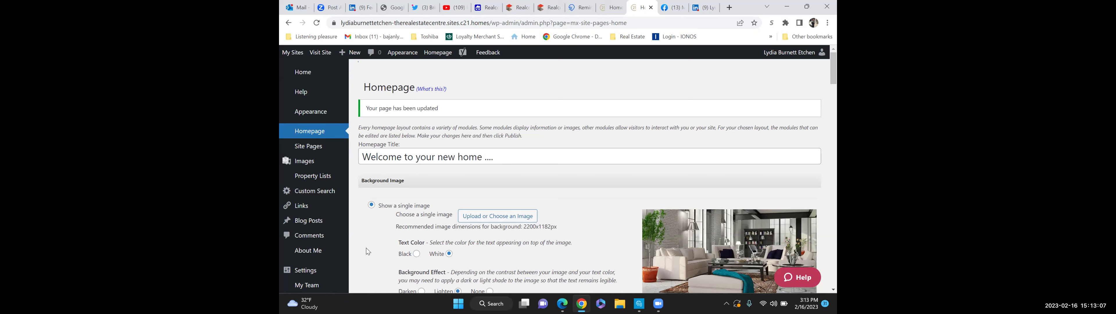
click(306, 255)
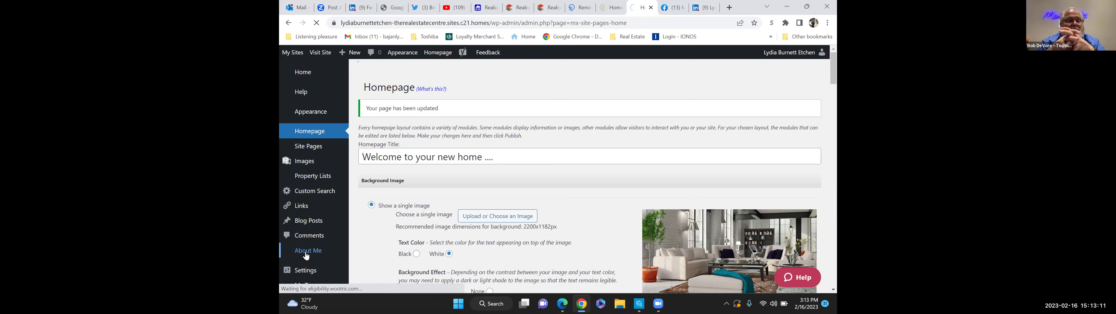
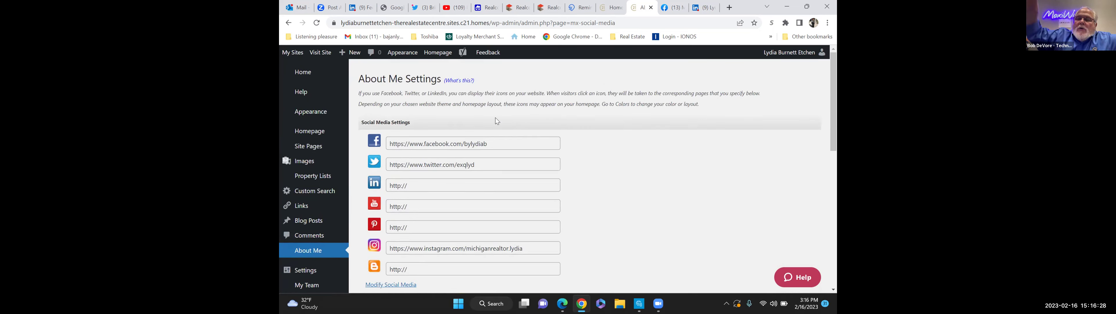
Open realtor.com in a new browser tab and copy the word "REALTOR®" from the "Why Use A REALTOR®" heading under Find Realtors
click(730, 7)
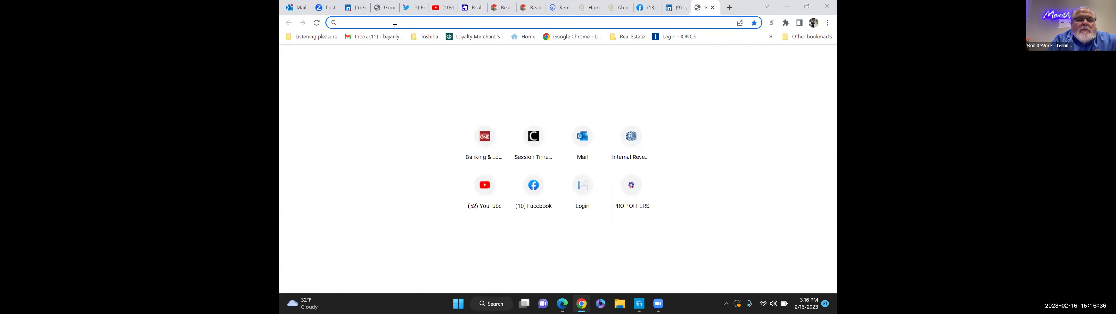
text(REALTOR.COM)
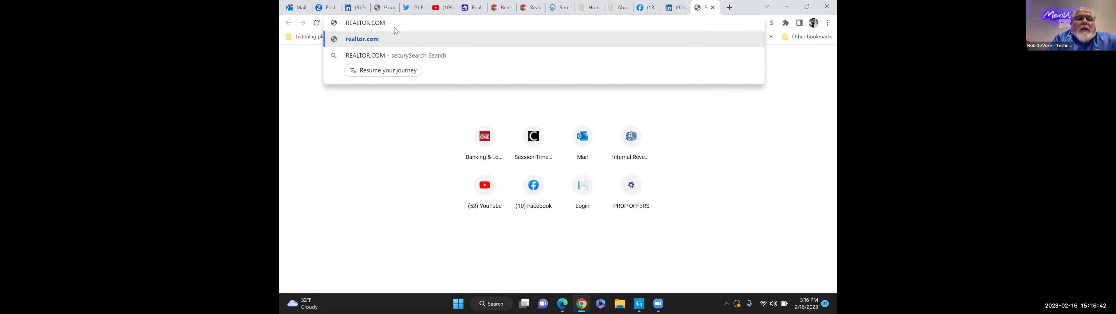
key(Return)
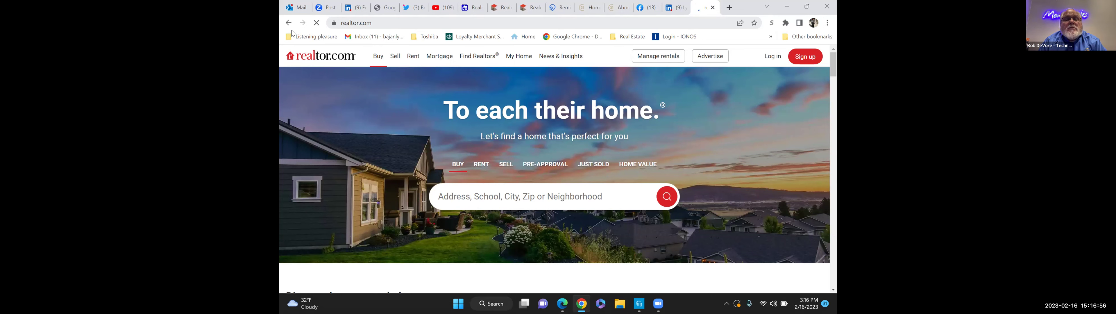
mouse_move(479, 58)
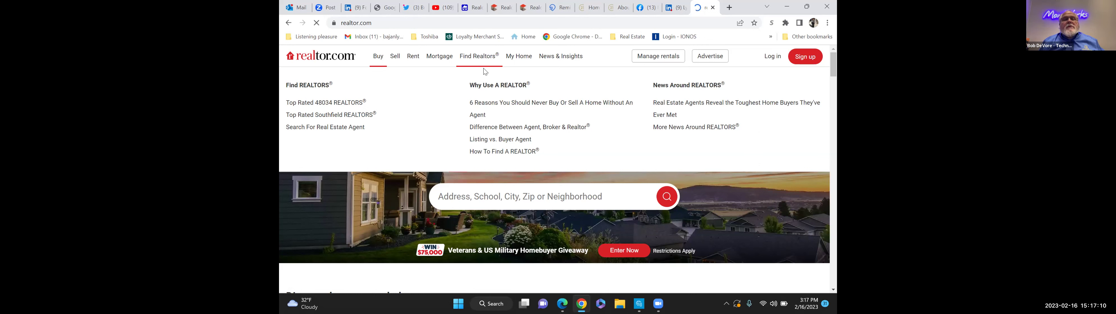
drag(531, 85, 501, 85)
key(ctrl+c)
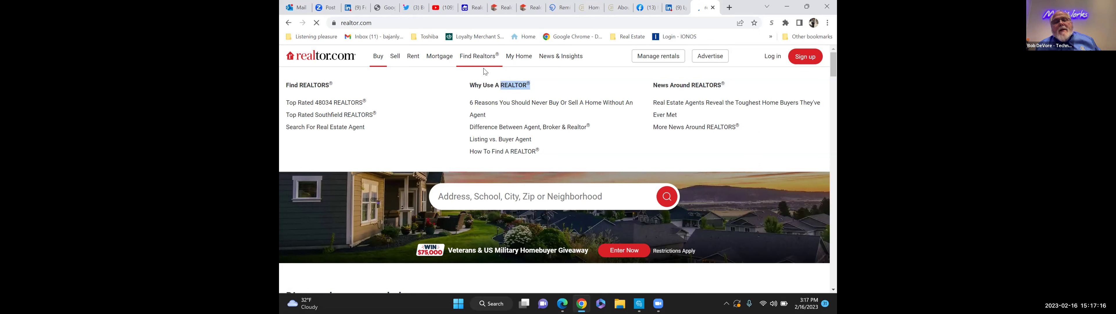
click(486, 71)
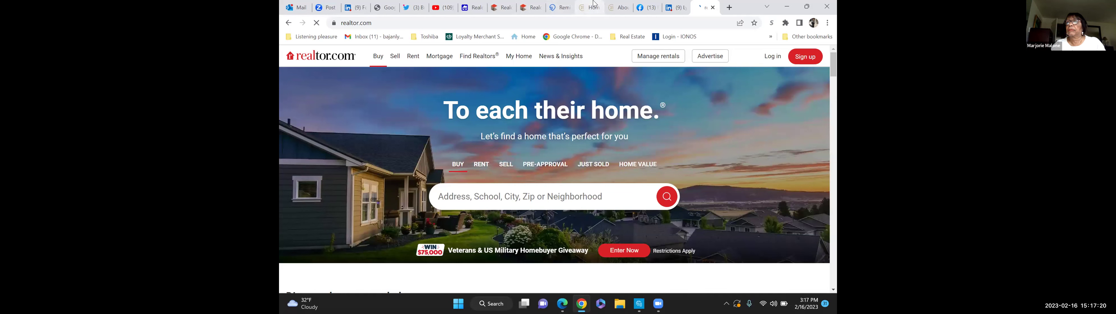
Return to the About Me settings and select the existing Title text in My Bio Profile Settings
click(617, 11)
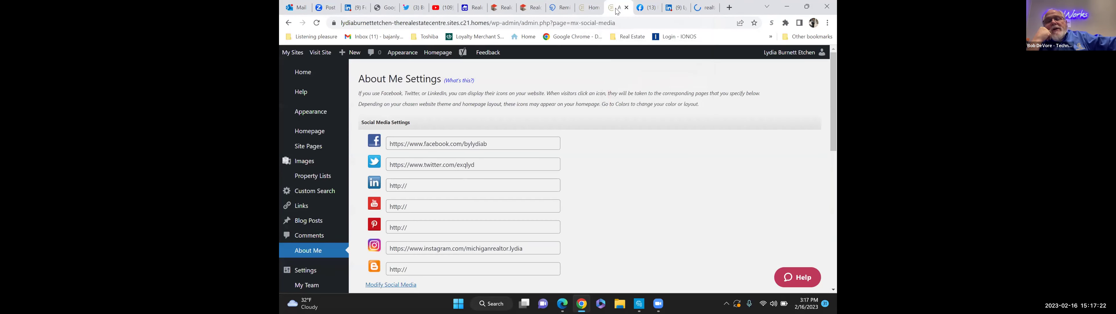
scroll(489, 136, down, 3)
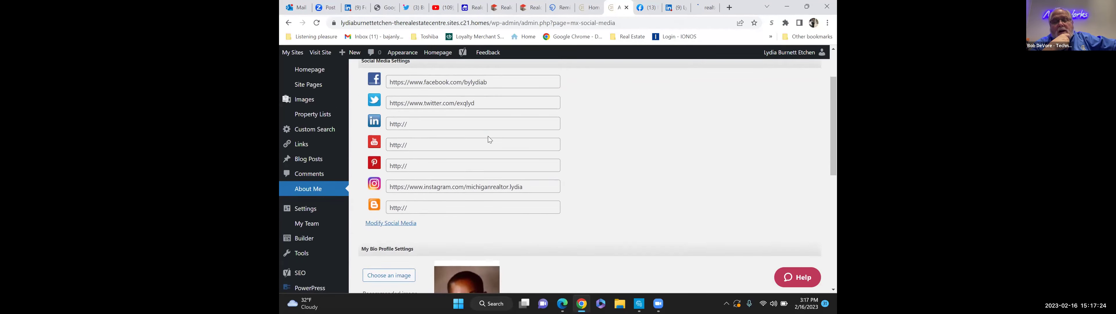
scroll(488, 136, down, 4)
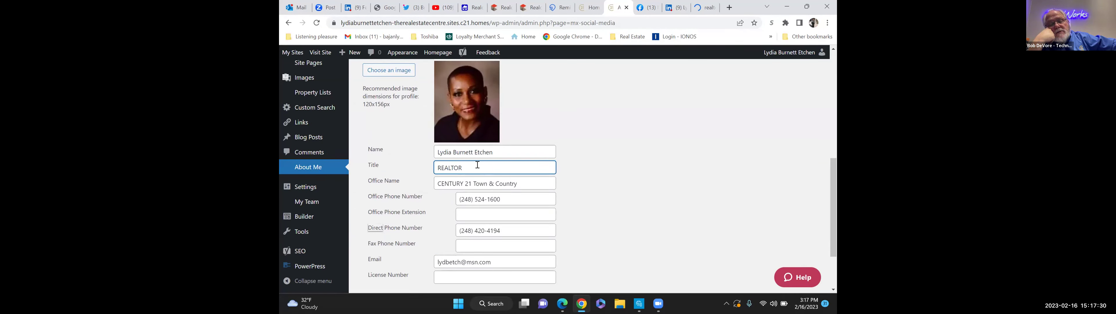
drag(463, 168, 439, 168)
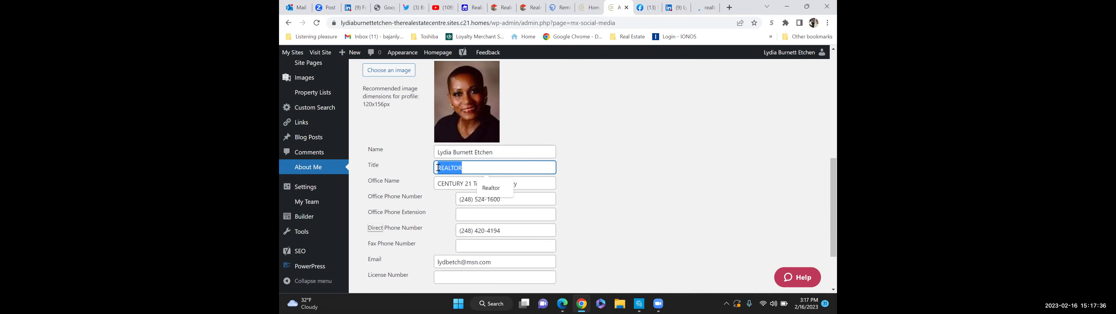
key(ctrl+p)
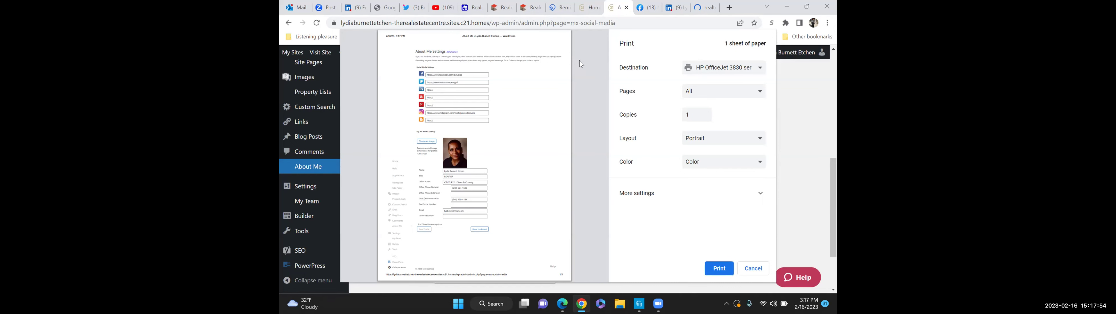
click(707, 8)
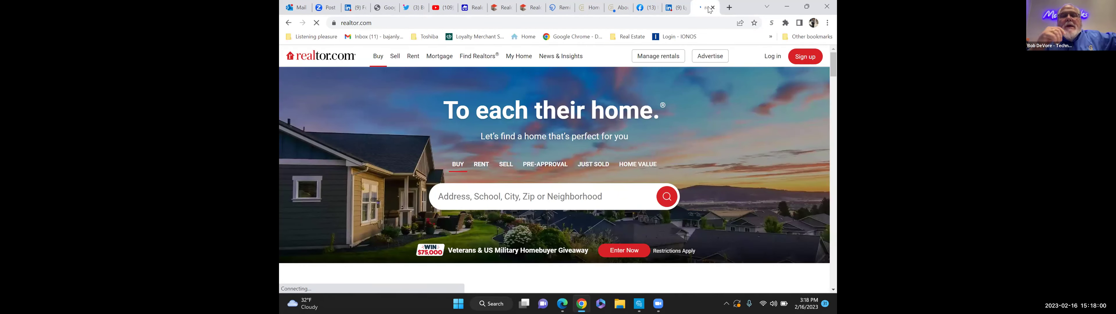
click(617, 12)
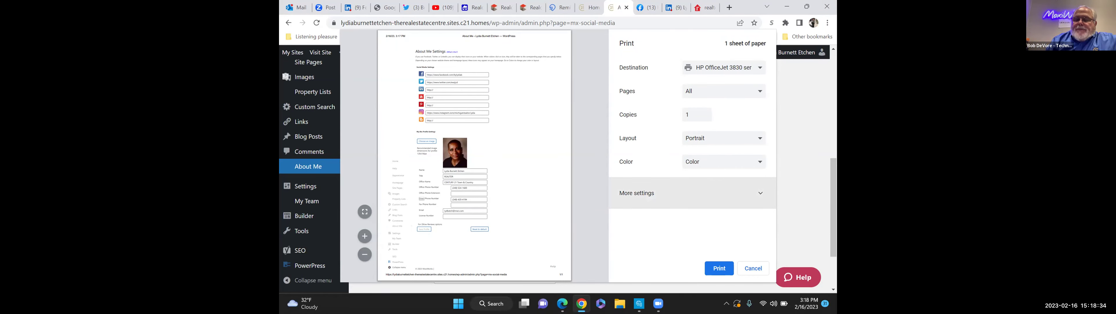
click(742, 270)
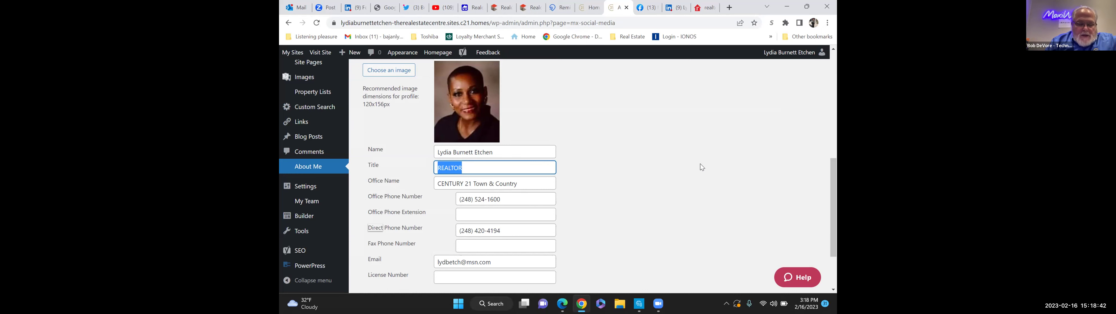
Replace the selected profile Title with the copied "REALTOR®" and save the profile
key(ctrl+v)
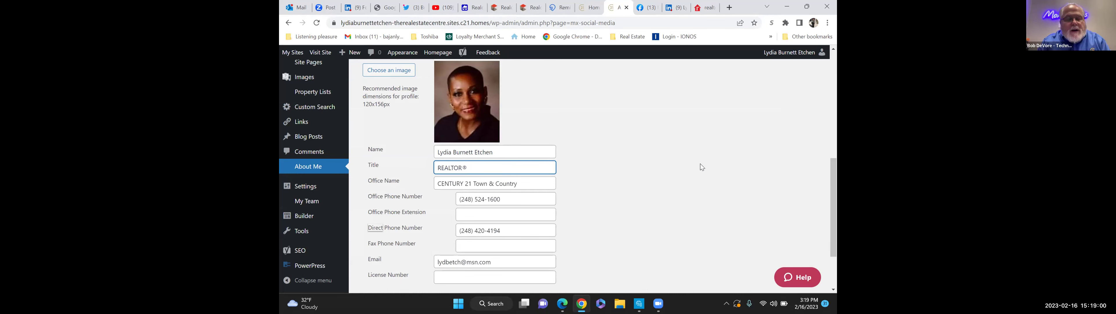
scroll(702, 166, down, 3)
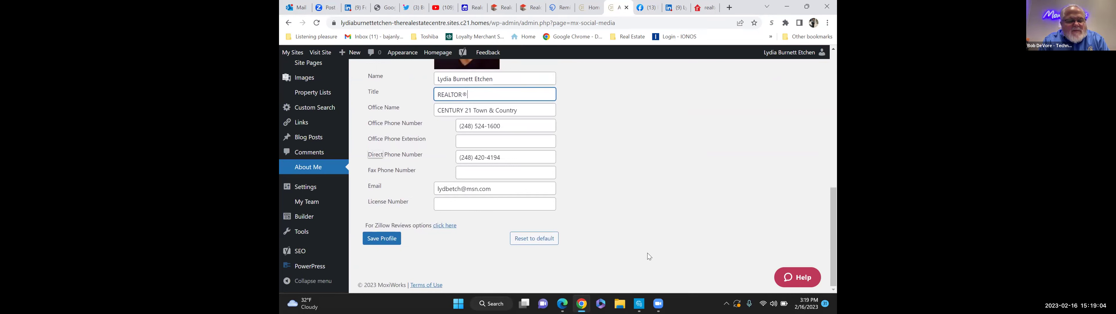
click(386, 244)
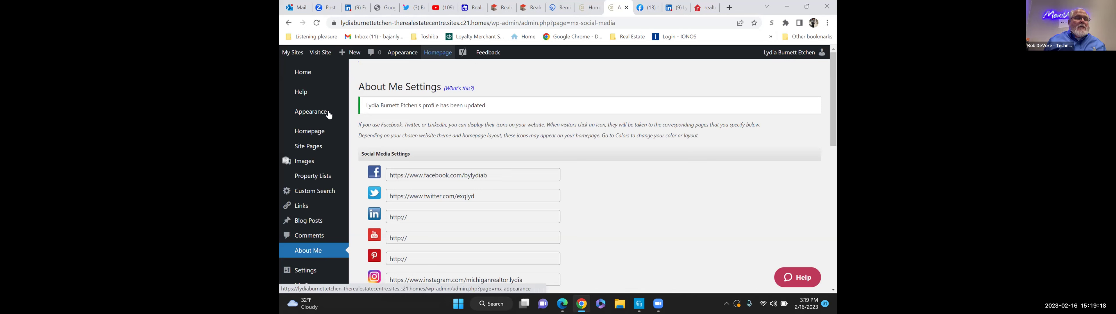
Go to the Homepage settings and replace the Title in Profile Settings with the copied "REALTOR®"
click(310, 131)
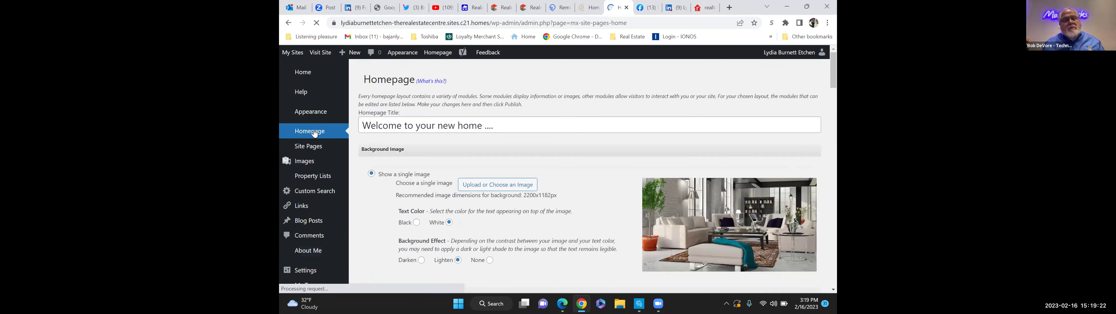
scroll(475, 184, down, 4)
scroll(475, 184, down, 3)
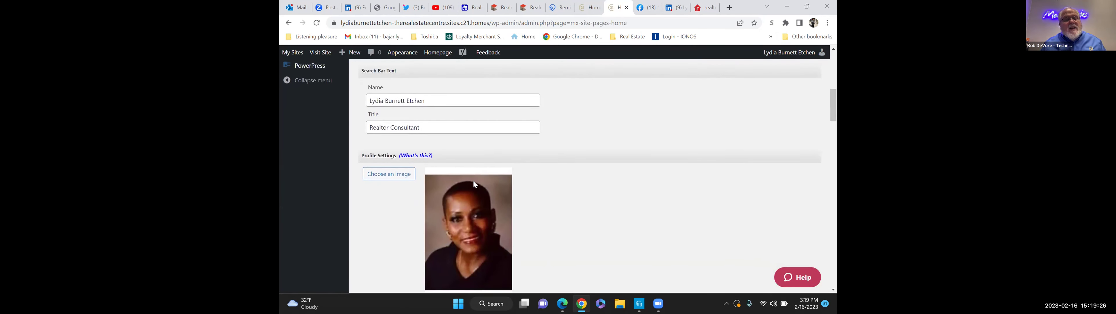
scroll(475, 184, down, 3)
click(465, 188)
key(BackSpace)
key(BackSpace)
key(BackSpace)
key(BackSpace)
key(BackSpace)
key(BackSpace)
key(BackSpace)
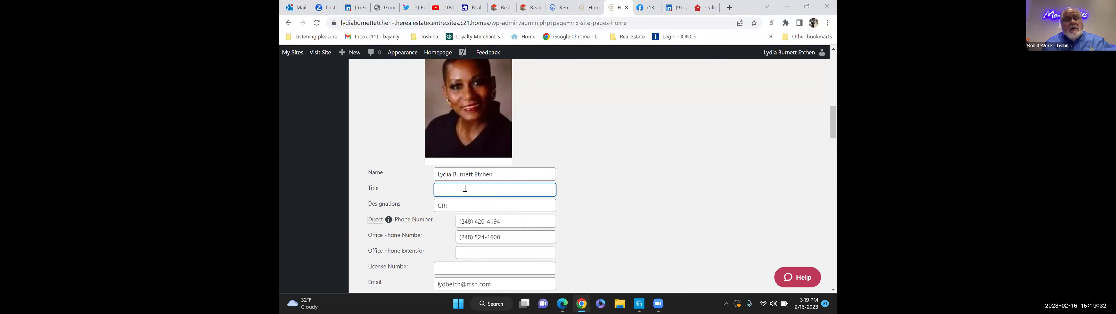
key(ctrl+v)
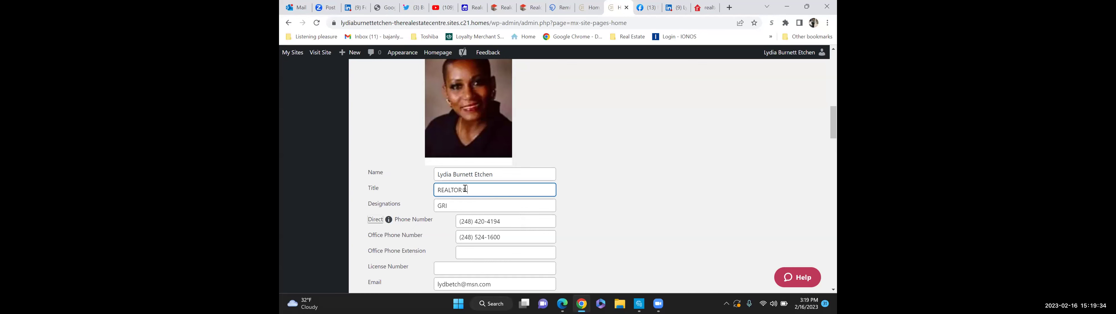
Replace the Title under Search Bar Text on the Homepage settings with the copied "REALTOR®"
scroll(545, 226, down, 5)
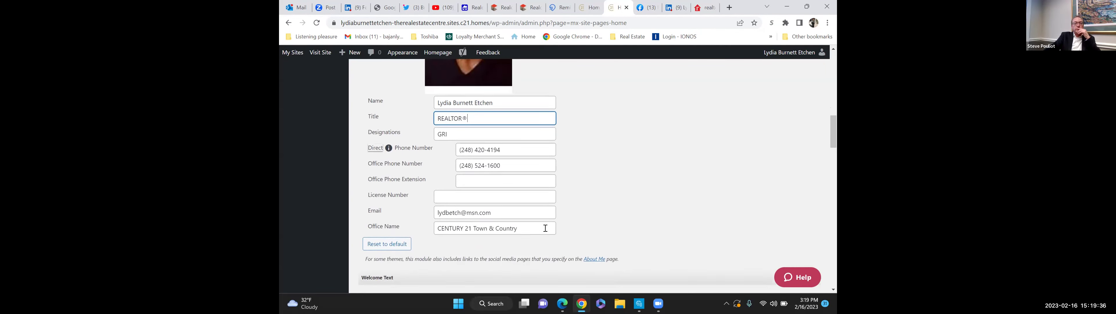
scroll(548, 231, up, 10)
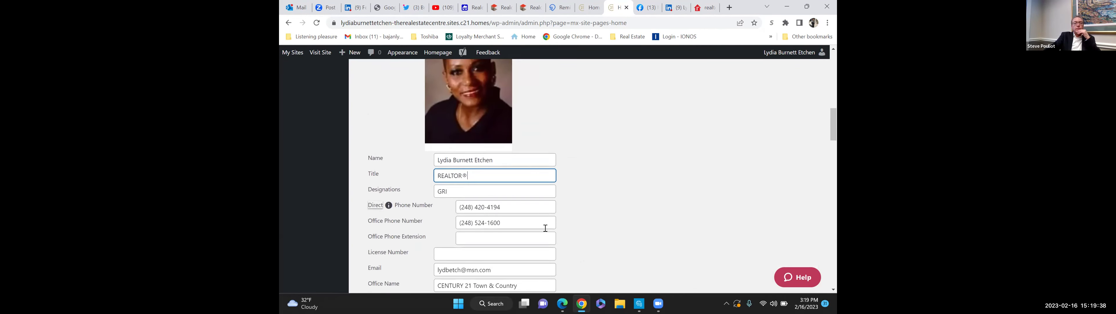
scroll(547, 232, up, 1)
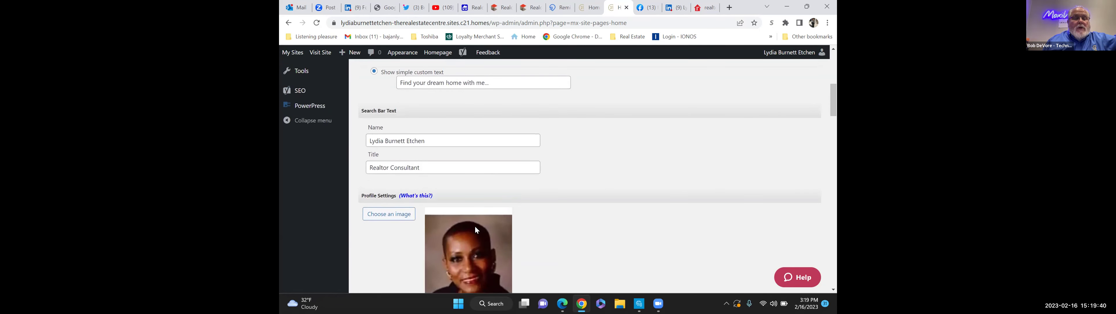
click(424, 167)
key(BackSpace)
key(BackSpace)
key(BackSpace)
key(BackSpace)
key(BackSpace)
key(BackSpace)
key(BackSpace)
key(BackSpace)
key(BackSpace)
key(BackSpace)
key(BackSpace)
key(BackSpace)
key(BackSpace)
key(BackSpace)
key(BackSpace)
key(BackSpace)
key(BackSpace)
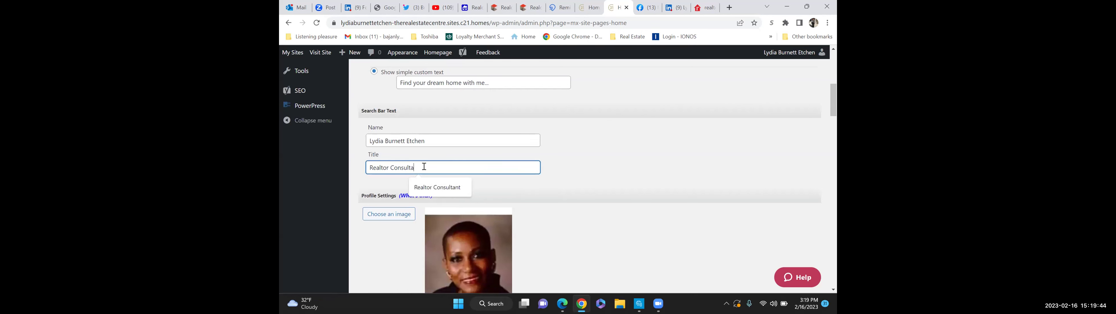
key(BackSpace)
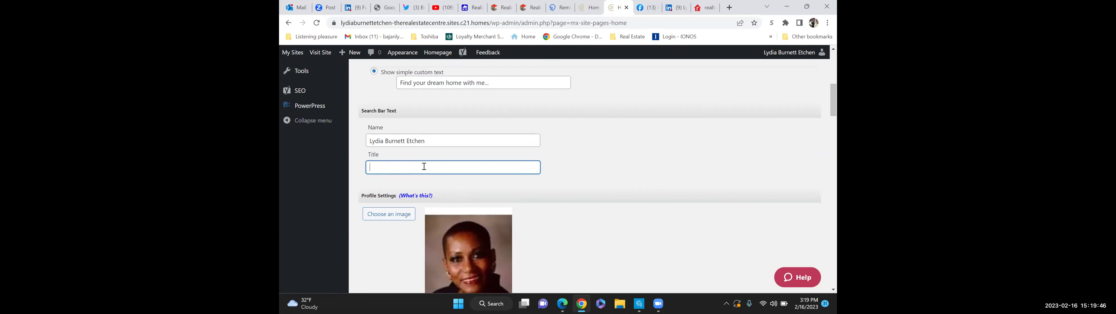
key(ctrl+v)
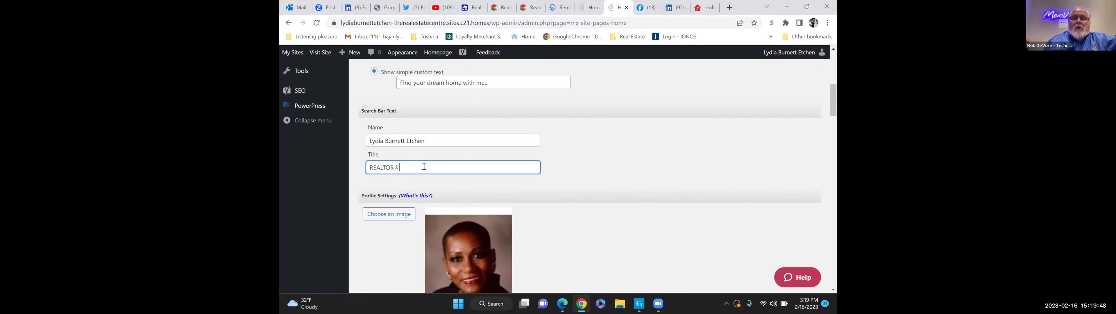
Publish the updated Homepage settings
scroll(565, 200, down, 10)
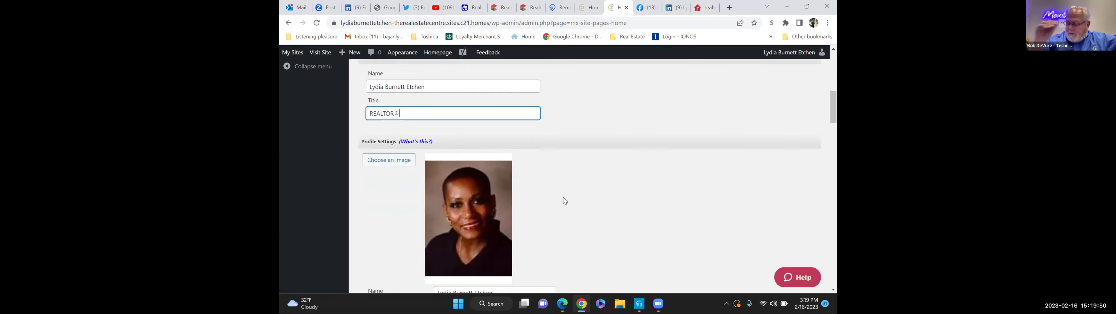
scroll(565, 201, down, 10)
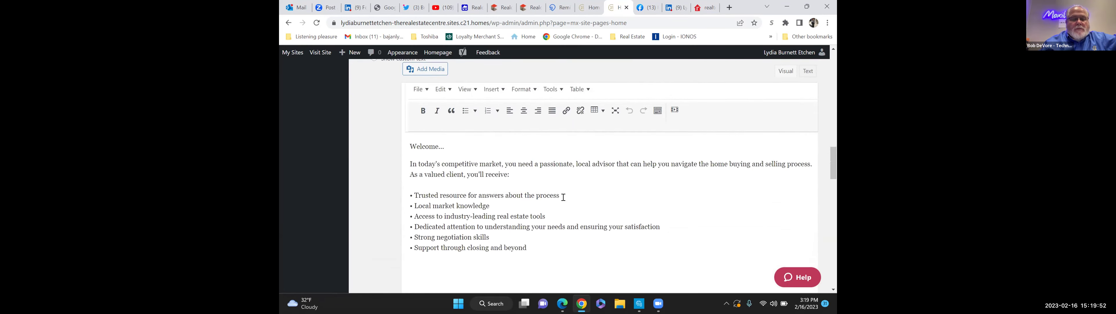
scroll(563, 202, down, 10)
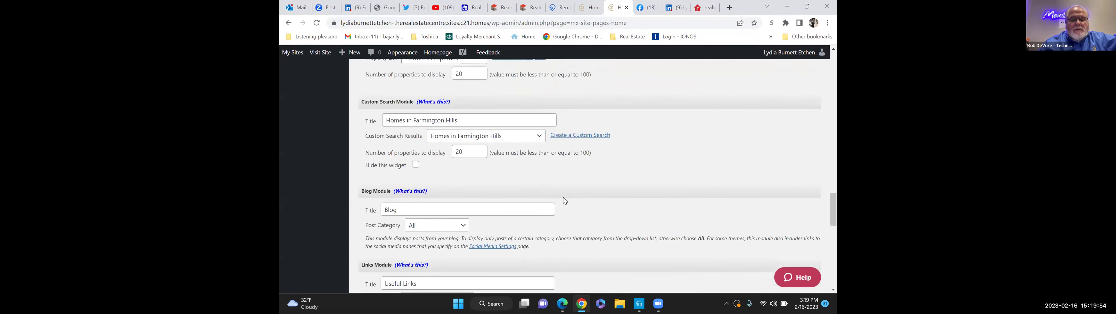
scroll(564, 197, down, 5)
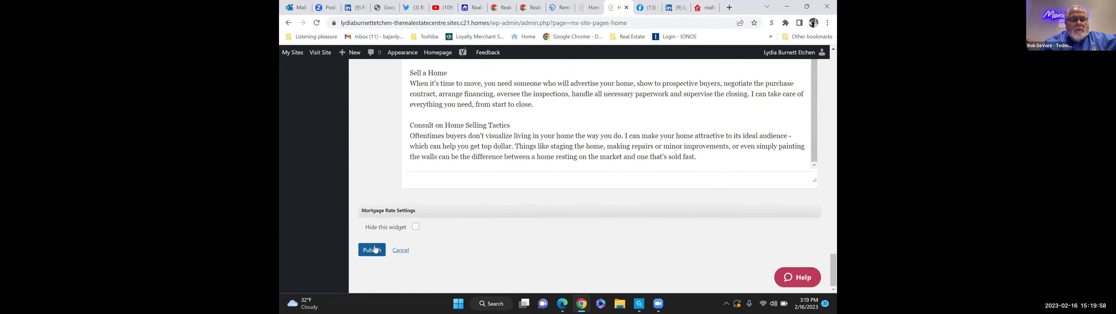
click(375, 251)
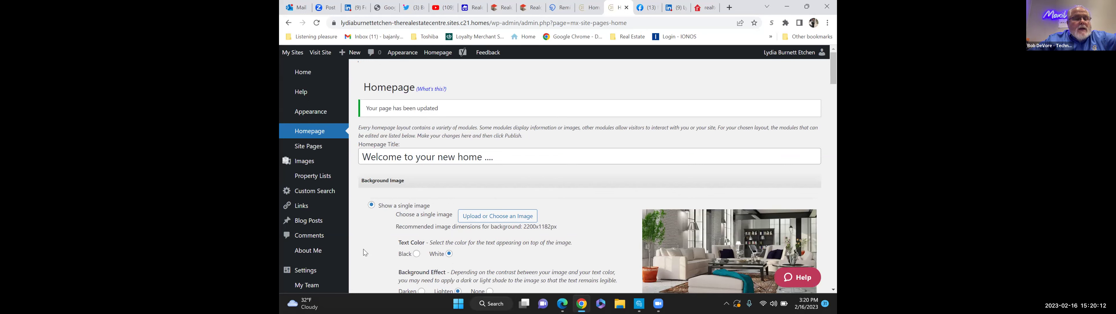
Open the Featured Properties list for editing and include the My Active Listings, My Sold Listings and My Office's Active Listings feeds
click(363, 178)
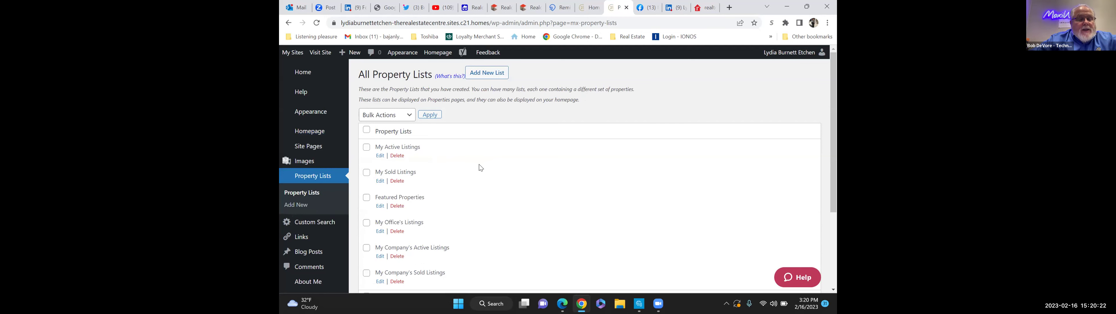
click(380, 205)
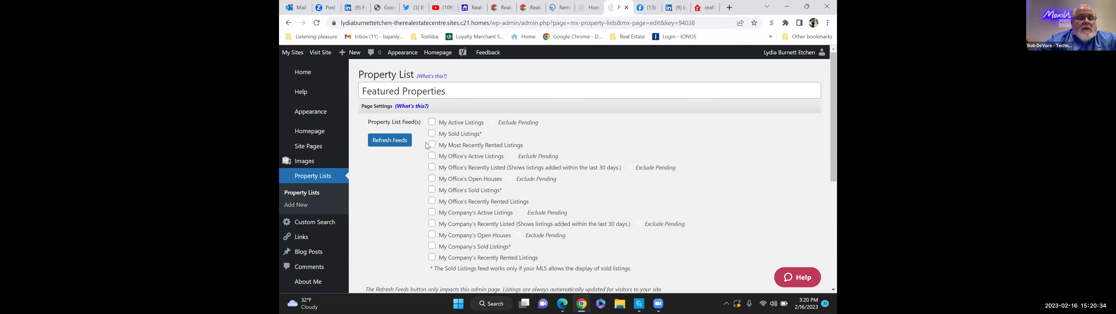
click(432, 123)
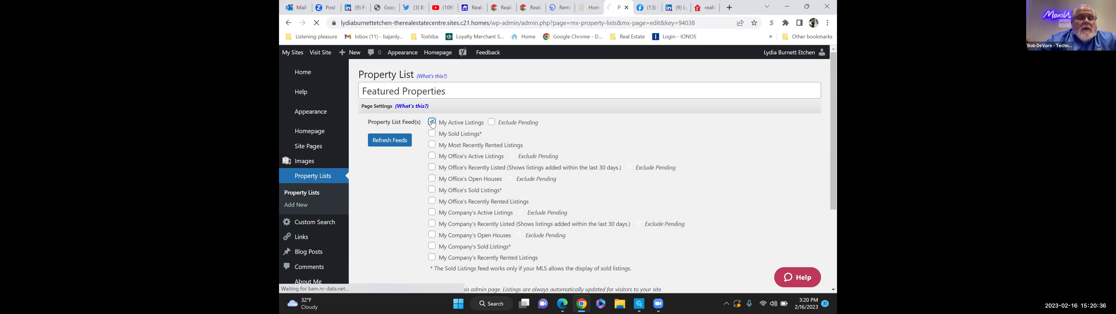
click(431, 135)
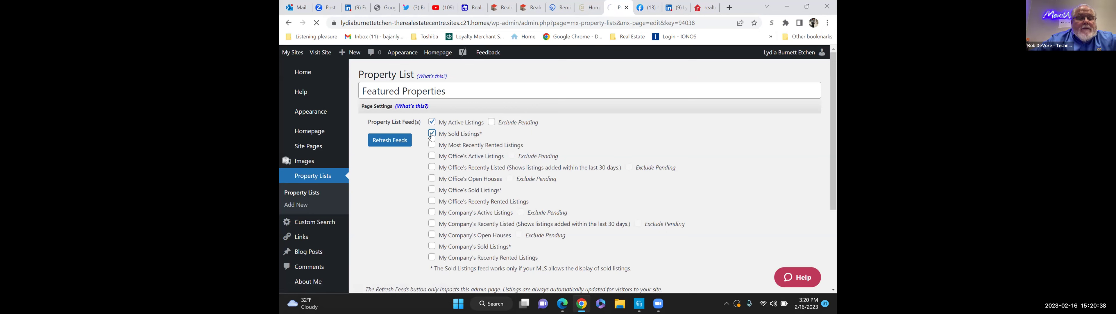
click(432, 158)
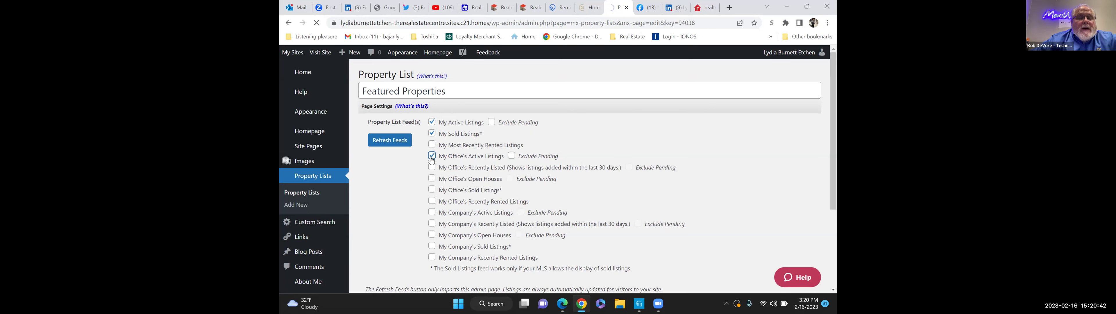
Remove the My Sold Listings feed and include the My Office's Open Houses and My Company's Active Listings feeds
click(432, 134)
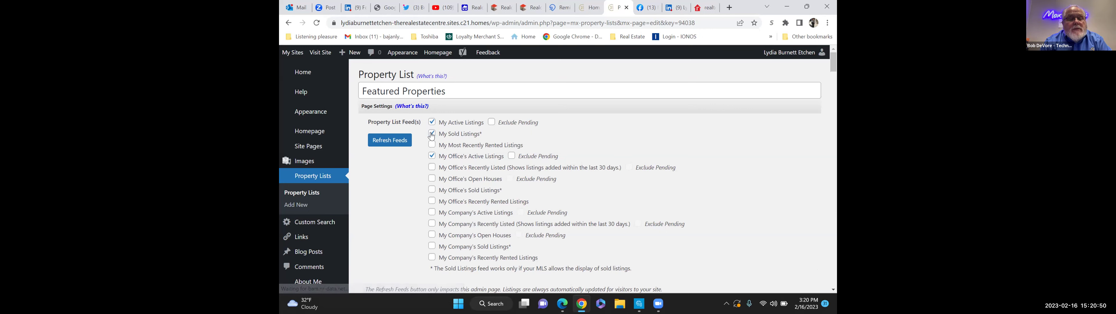
click(433, 178)
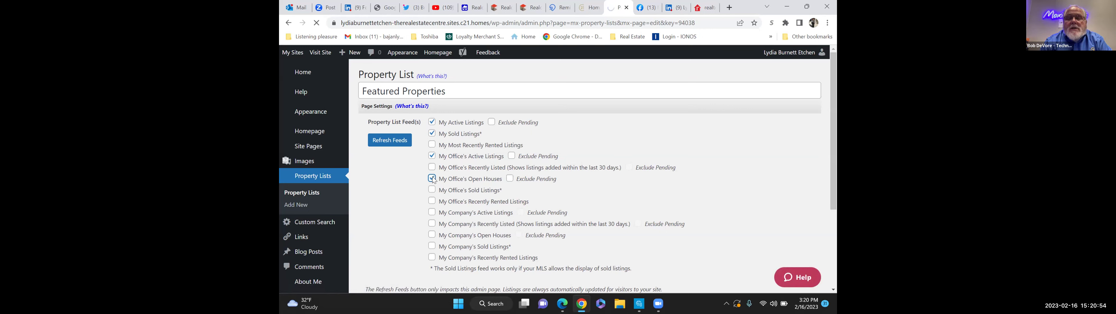
click(432, 133)
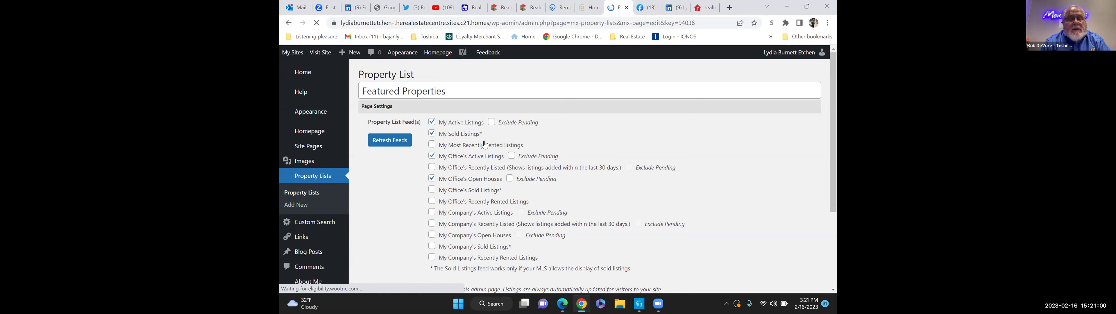
click(432, 133)
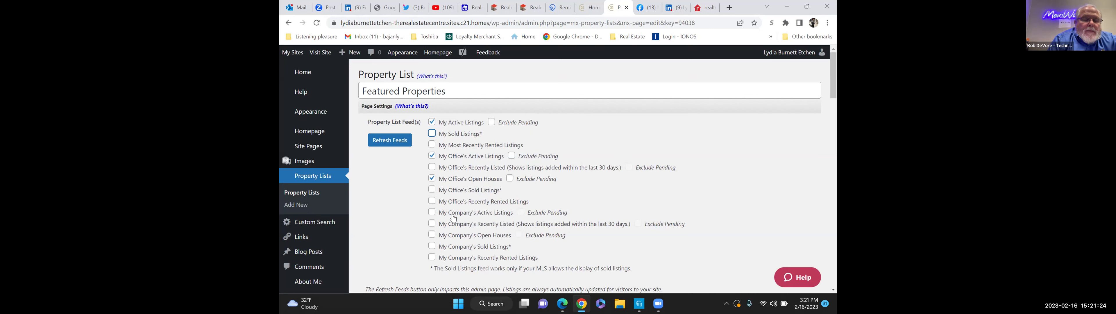
click(432, 213)
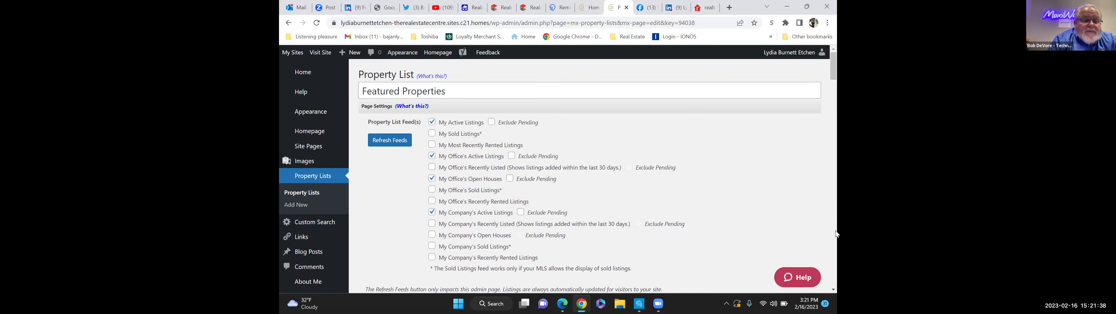
Exclude pending listings from My Active Listings, My Office's Active Listings, My Office's Open Houses and My Company's Active Listings
scroll(837, 234, down, 1)
scroll(837, 235, down, 1)
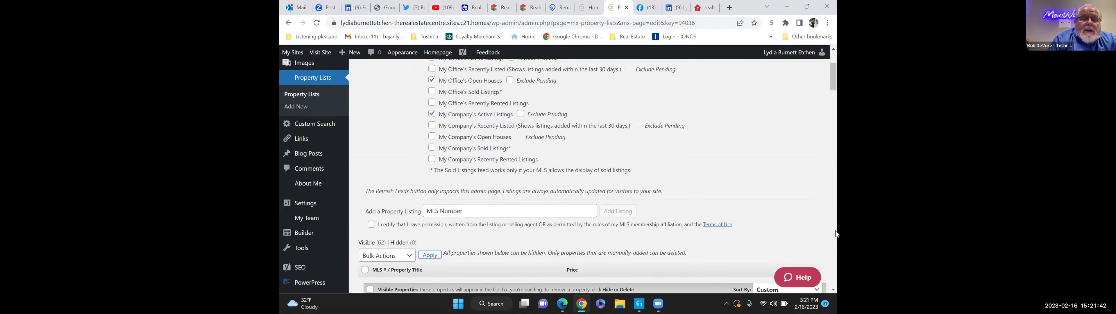
scroll(837, 234, up, 2)
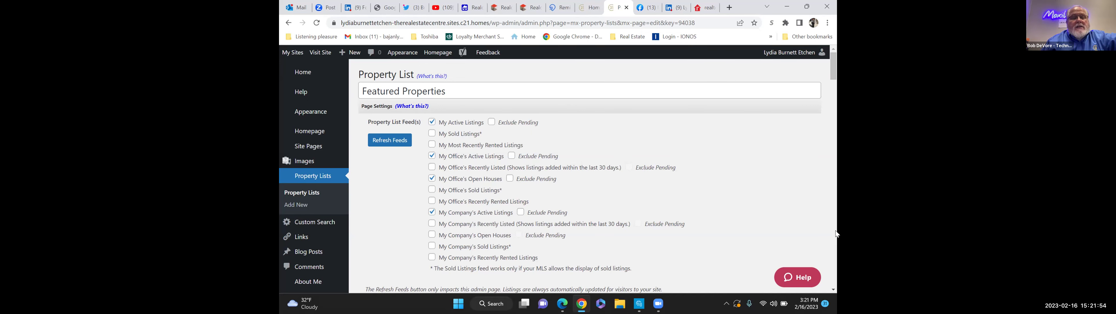
scroll(728, 138, down, 1)
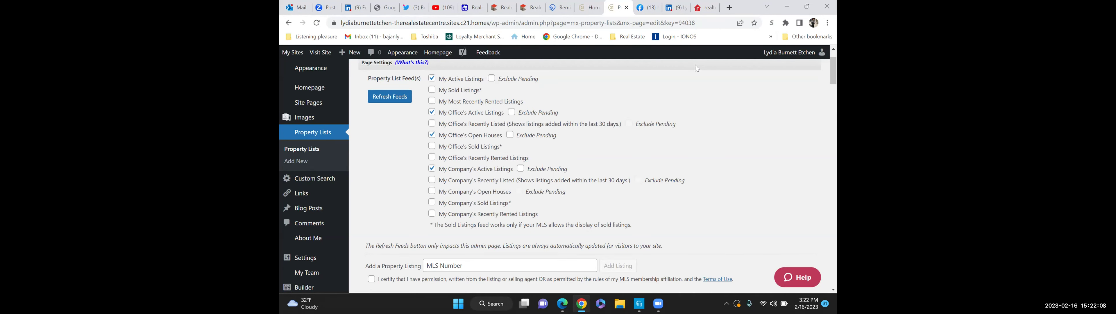
key(space)
click(512, 115)
click(510, 136)
click(521, 170)
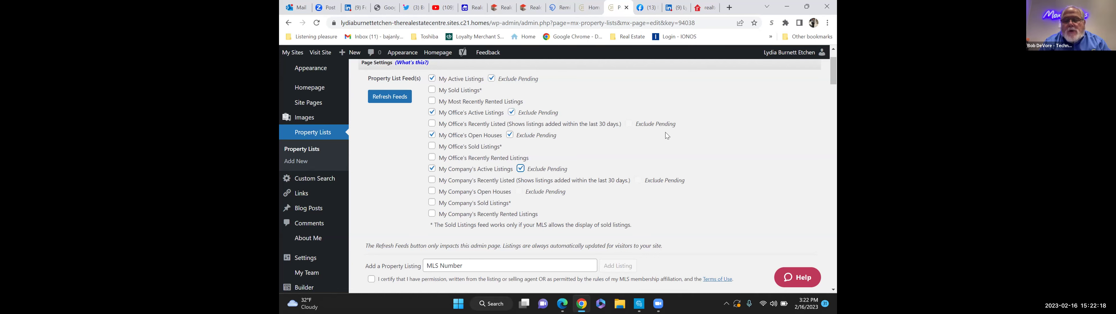
Sort the visible properties by Listed Date and publish the Featured Properties list
scroll(585, 159, down, 4)
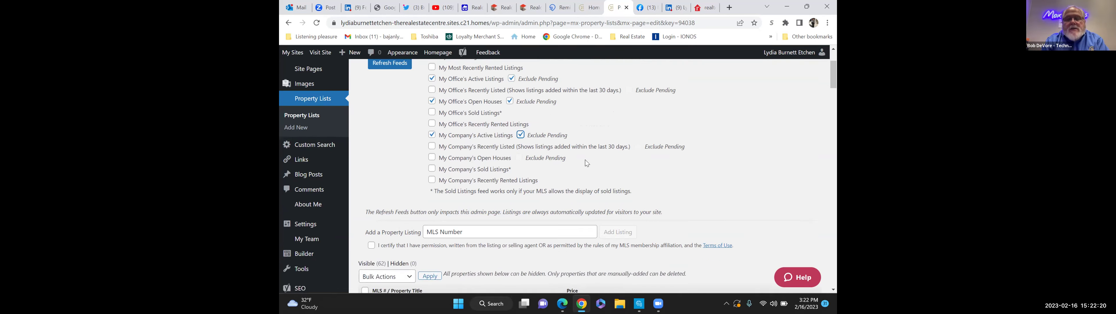
scroll(587, 163, down, 4)
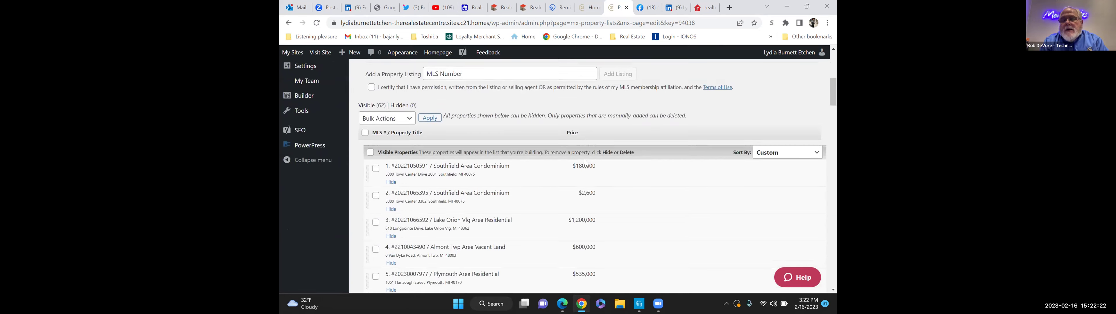
scroll(585, 163, down, 3)
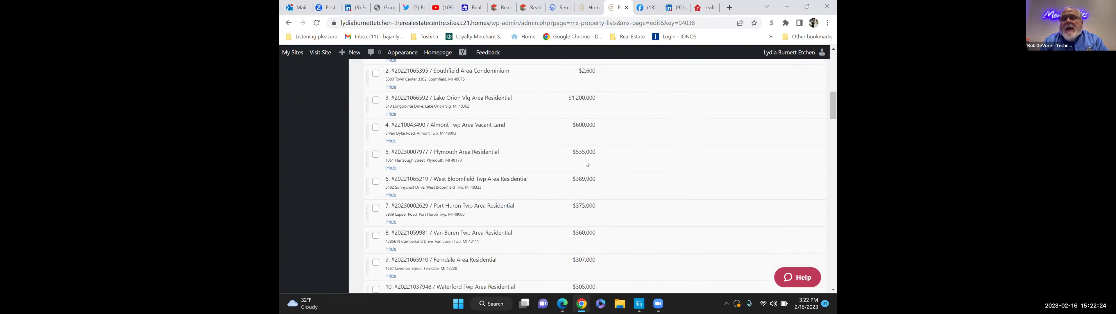
scroll(586, 163, up, 6)
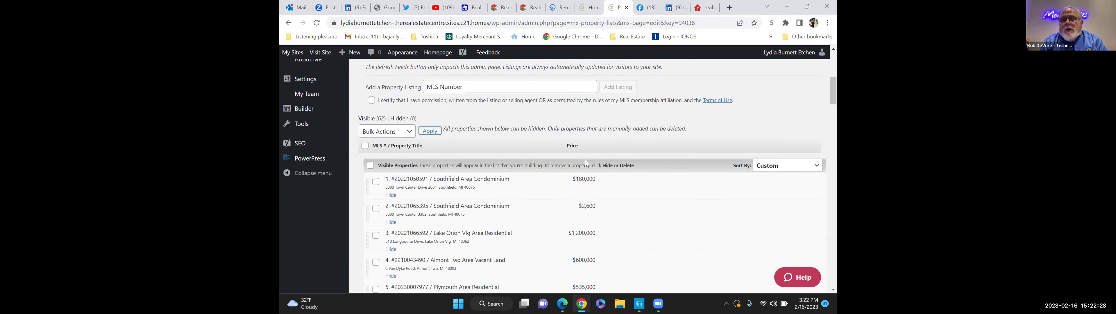
click(816, 170)
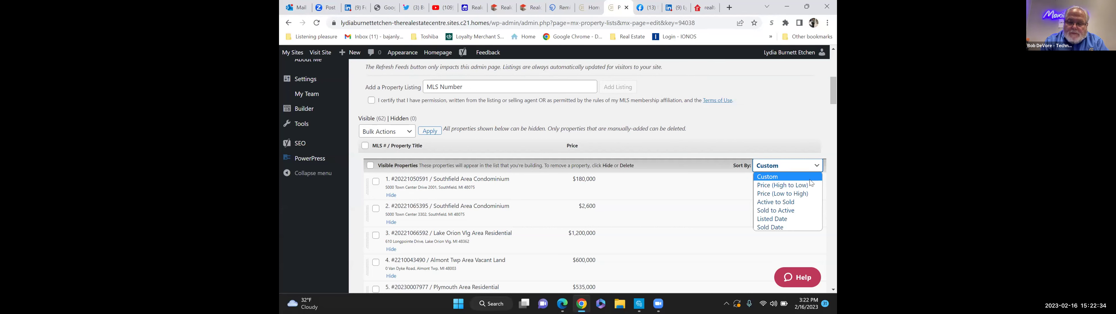
click(793, 219)
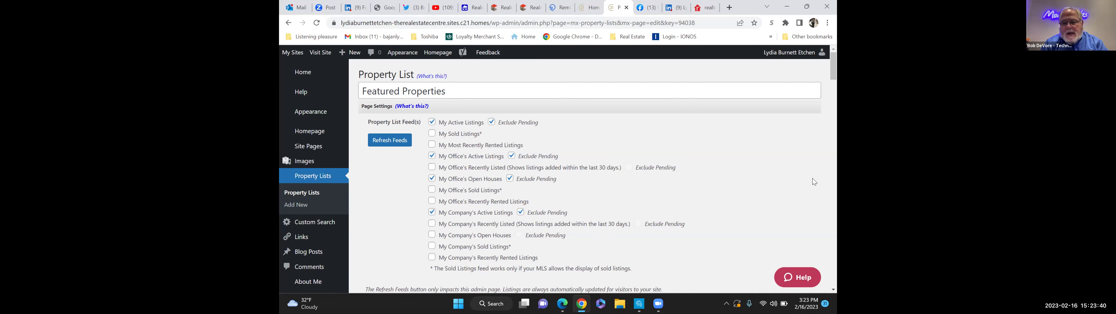
scroll(721, 229, down, 15)
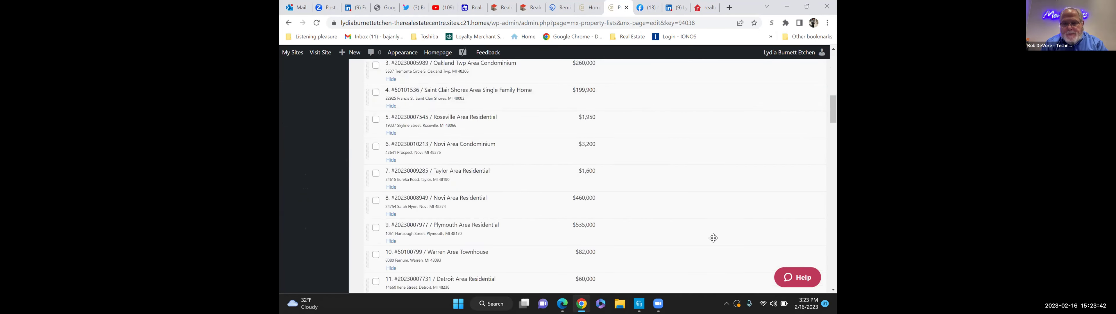
scroll(712, 239, down, 20)
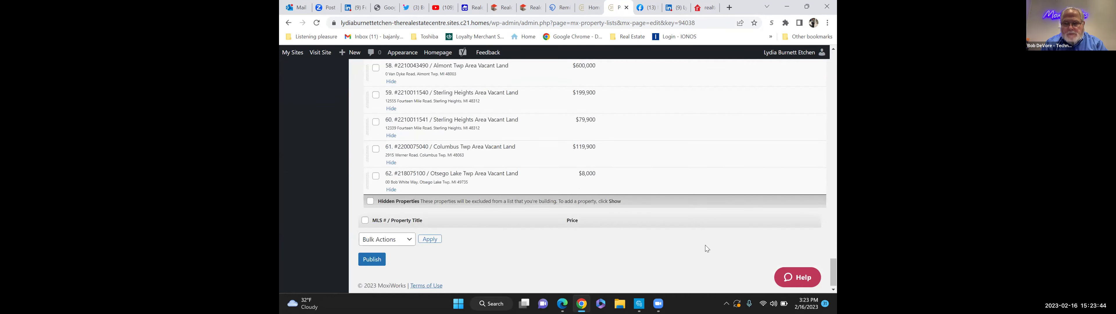
click(372, 260)
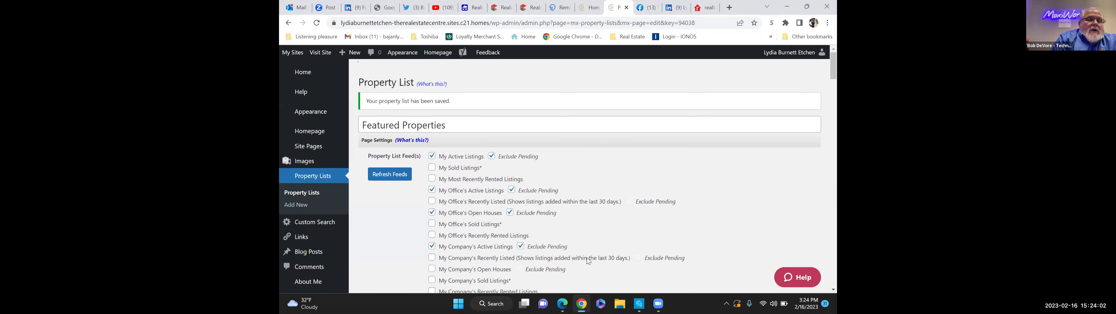
Open the list of all site pages and visit the live website
mouse_move(317, 149)
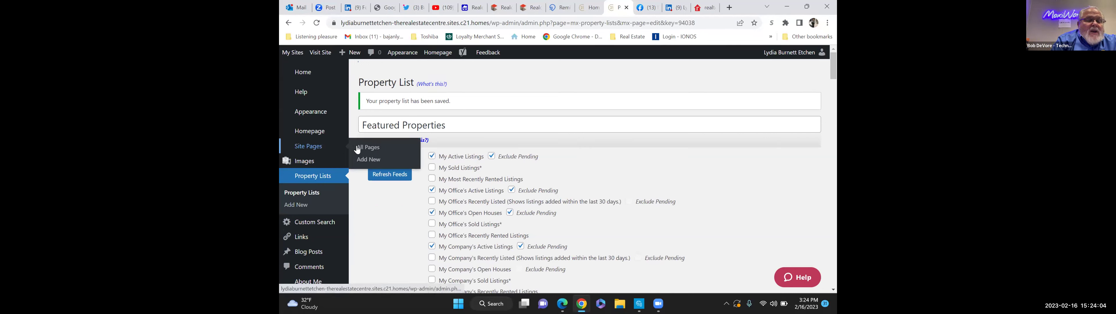
click(367, 149)
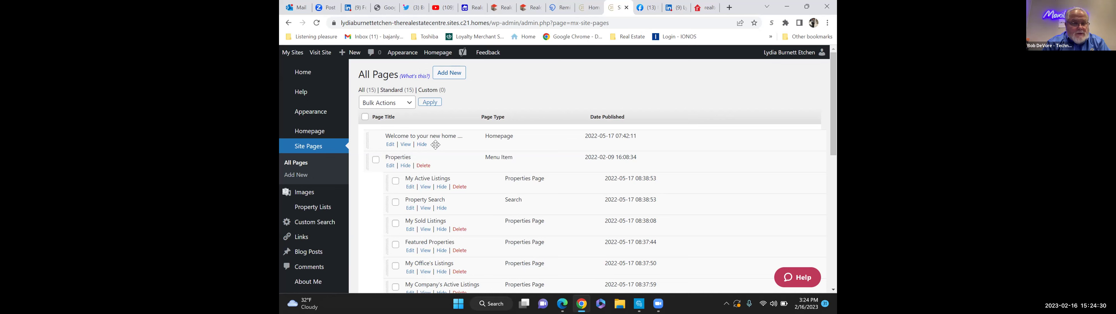
click(323, 53)
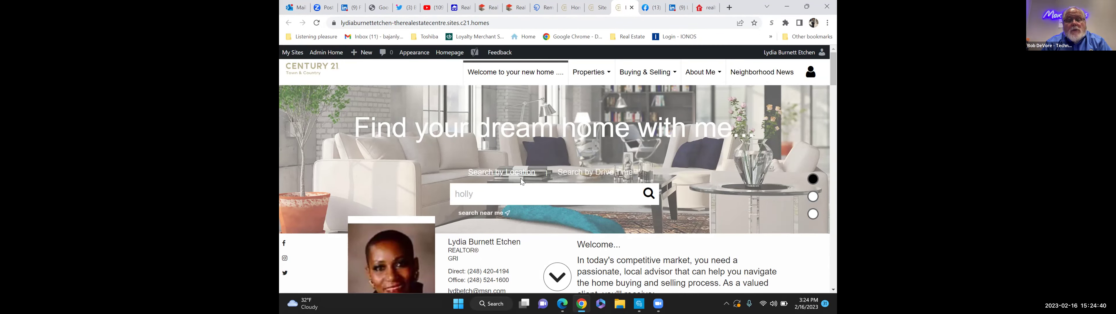
Examine the agent profile and the Featured Properties listings on the live homepage
scroll(523, 181, down, 1)
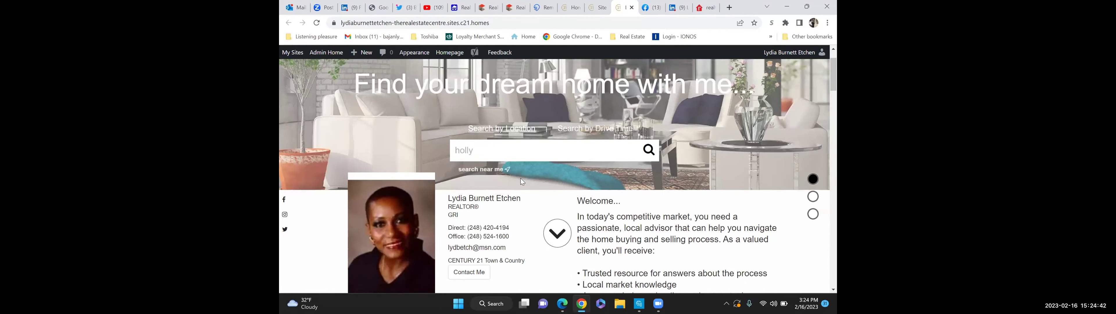
scroll(522, 182, down, 1)
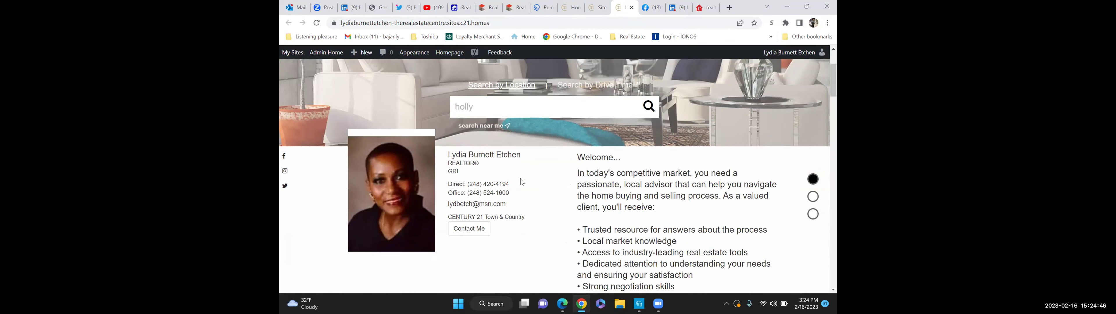
scroll(523, 181, down, 7)
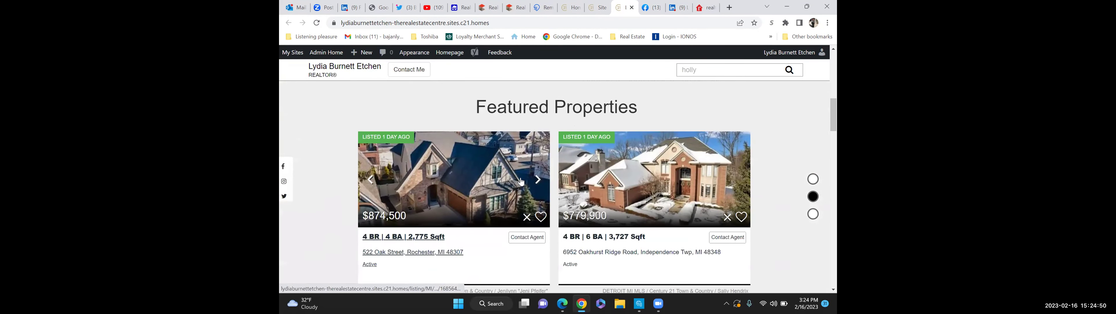
scroll(521, 182, down, 1)
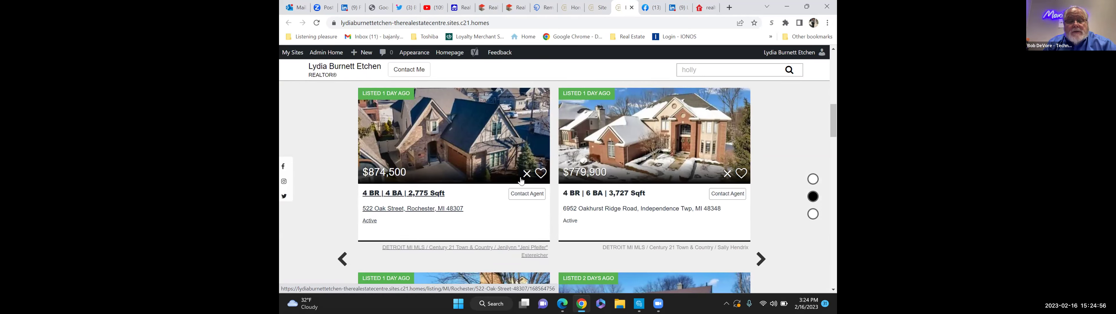
scroll(521, 181, down, 1)
scroll(521, 181, down, 3)
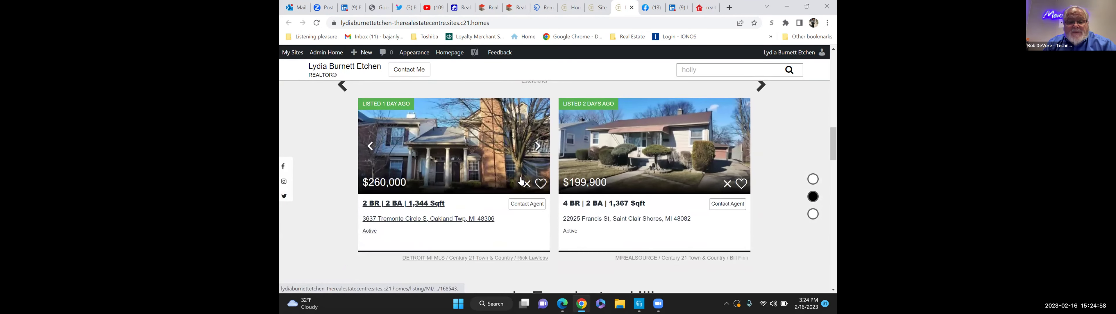
Examine the Homes in Farmington Hills listings and the About Me and Sample Mortgage Rates sections, returning to Featured Properties
scroll(521, 181, down, 4)
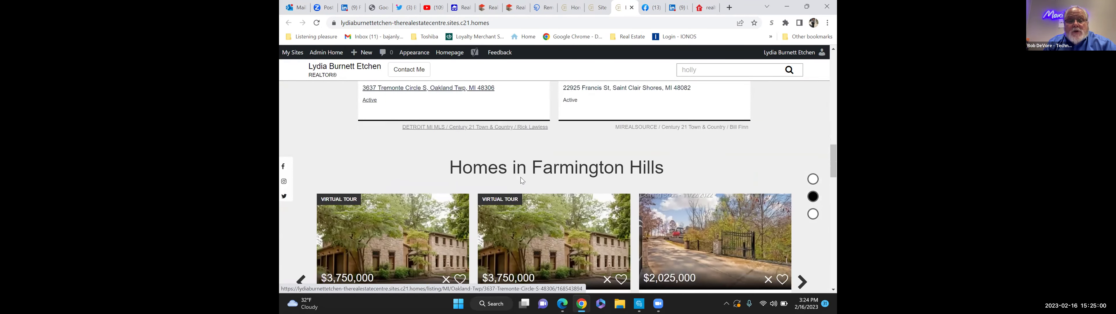
scroll(521, 181, down, 1)
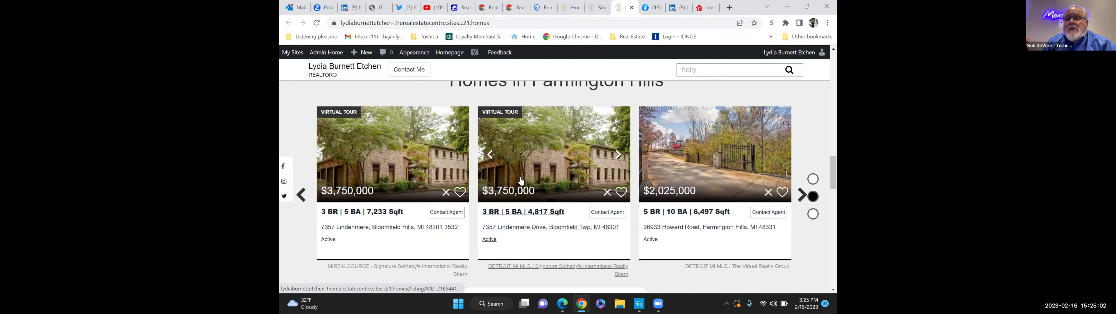
scroll(521, 181, up, 1)
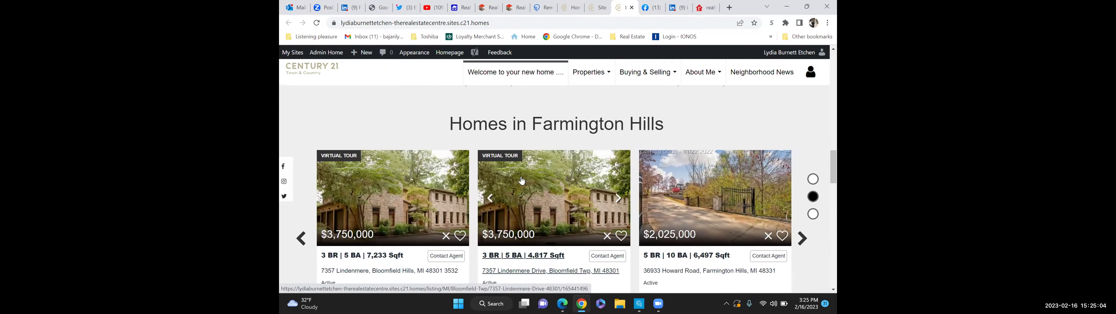
scroll(522, 181, down, 1)
scroll(521, 181, down, 2)
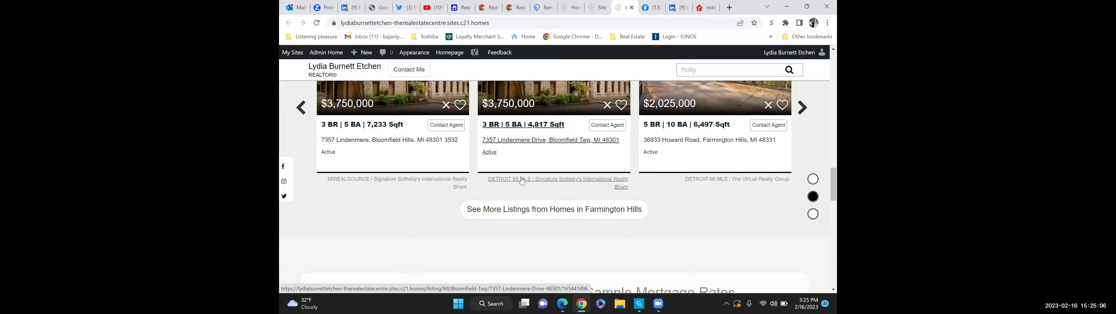
scroll(522, 181, down, 2)
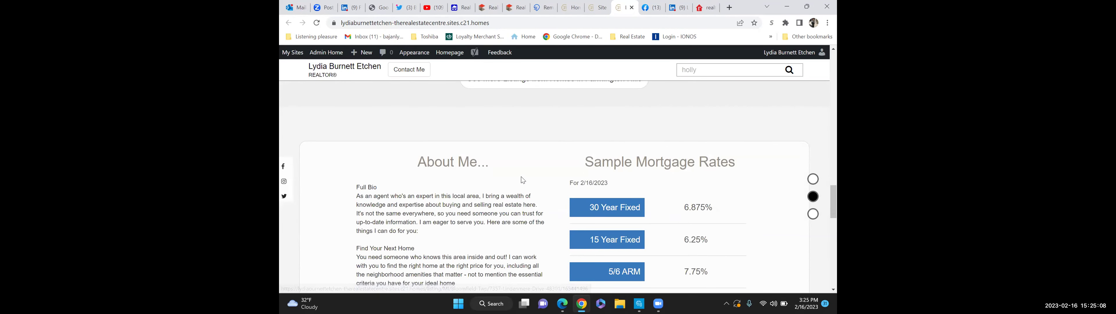
scroll(523, 180, up, 1)
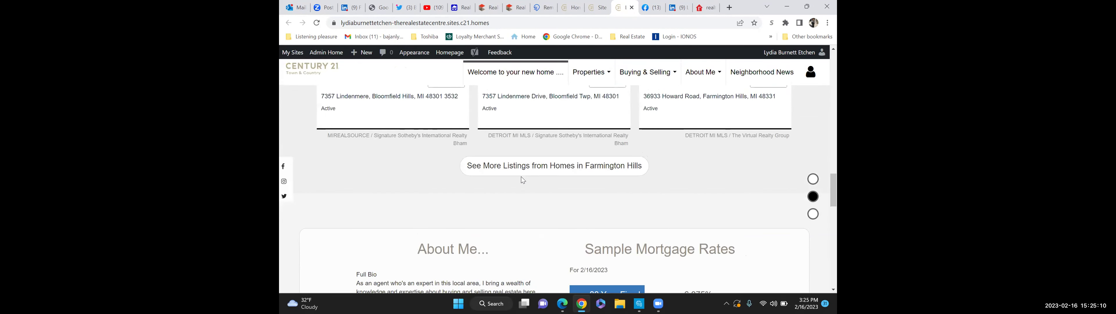
scroll(523, 180, up, 4)
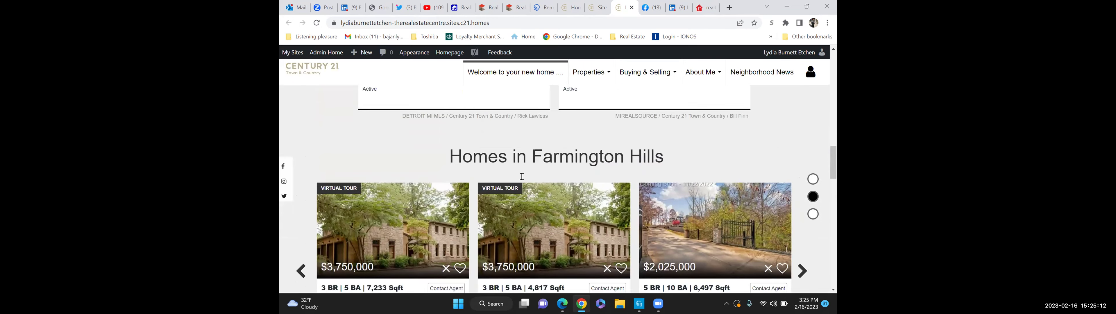
scroll(522, 176, down, 2)
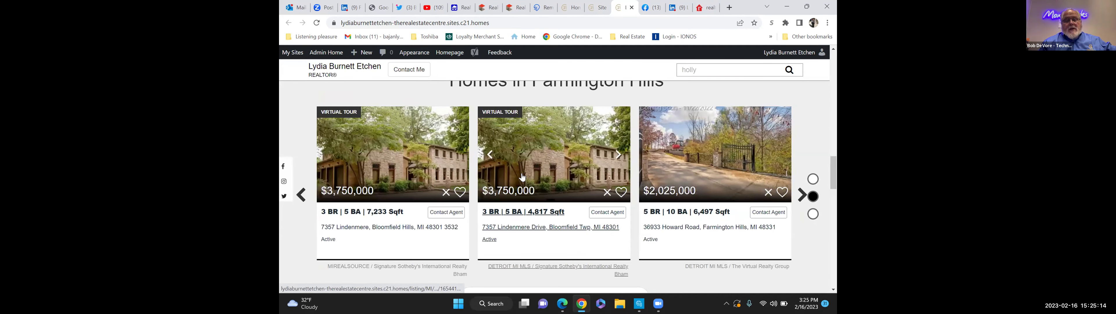
scroll(569, 149, down, 1)
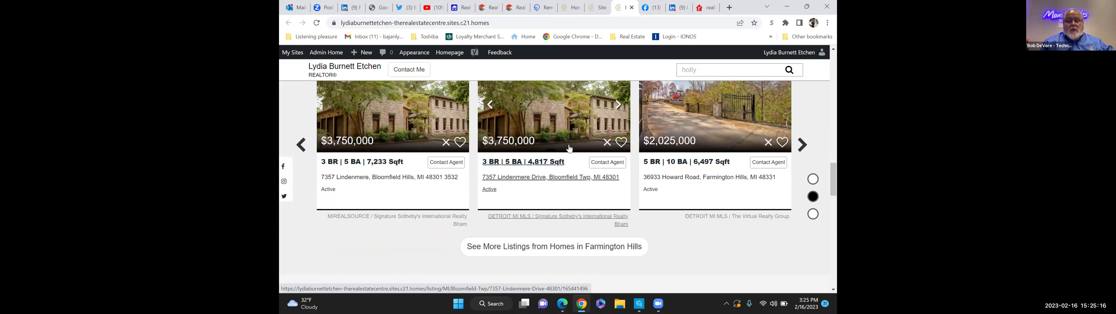
scroll(569, 148, up, 1)
mouse_move(570, 148)
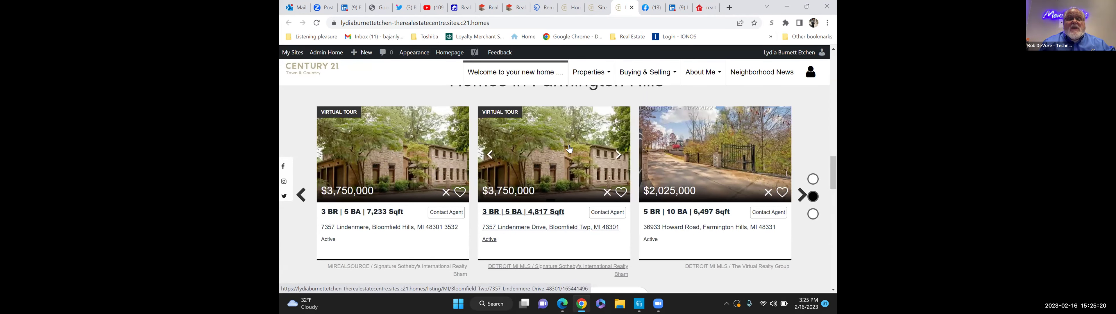
scroll(570, 149, up, 5)
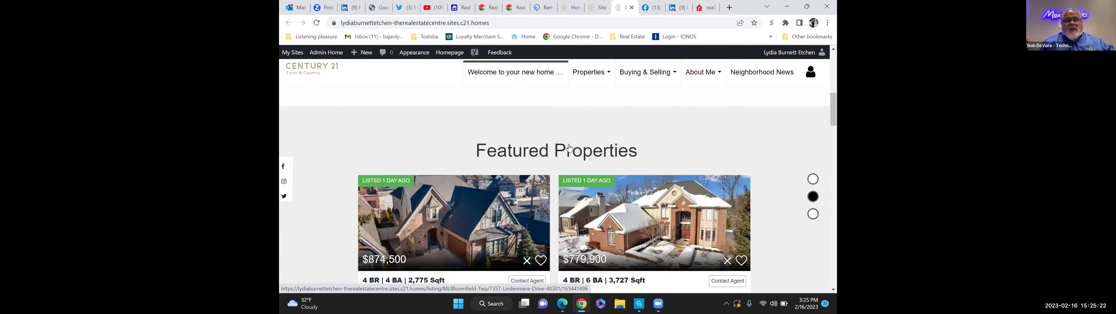